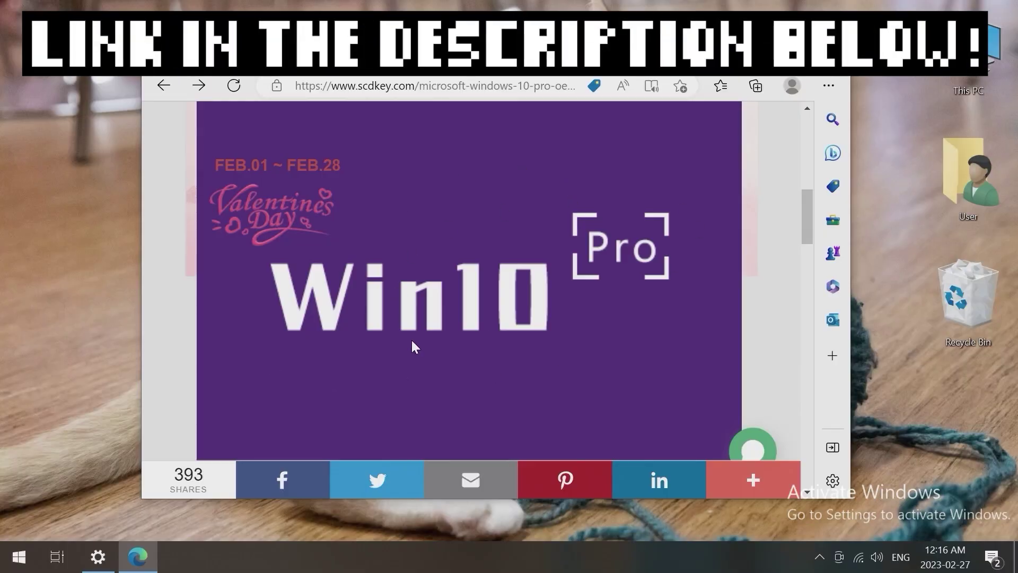
Buy the Windows 10 Pro key with code Dweeb, paste it into activation, and run PC Health Check.
{"action": "scroll", "coordinate": [256, 418], "scroll_direction": "down", "scroll_amount": 10}
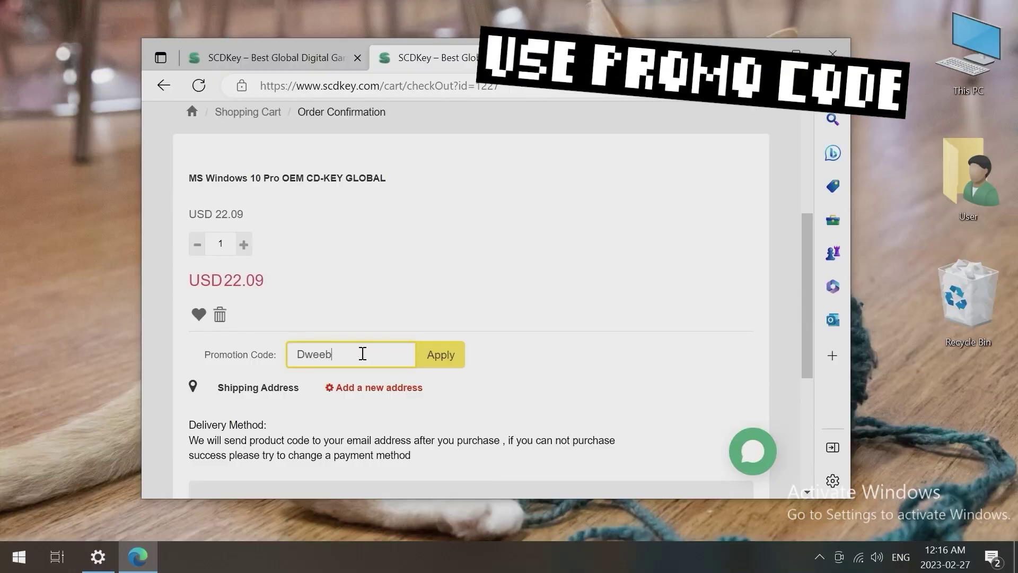
{"action": "left_click", "coordinate": [431, 356]}
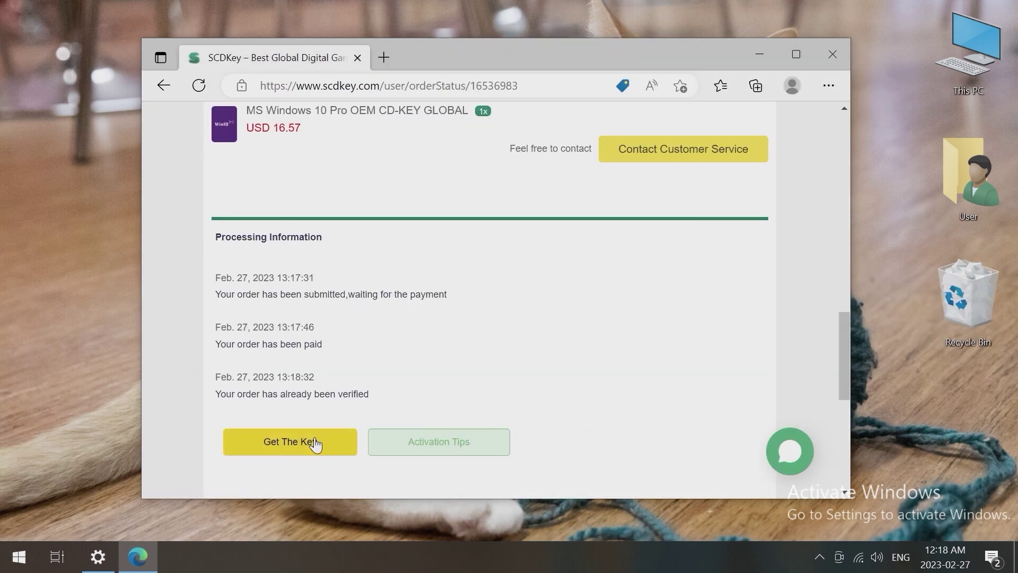
{"action": "left_click", "coordinate": [272, 441]}
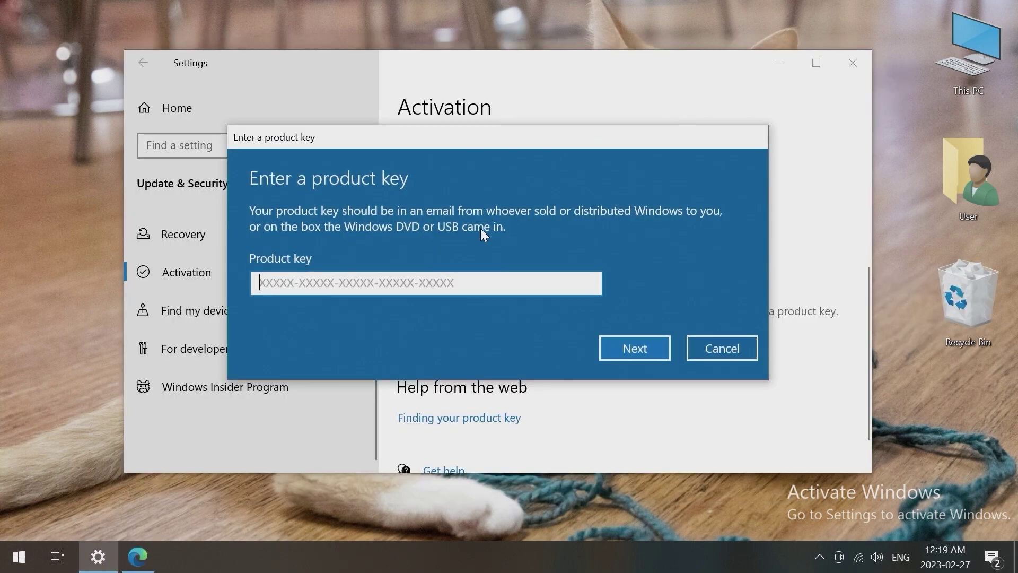
{"action": "key", "text": "ctrl+v"}
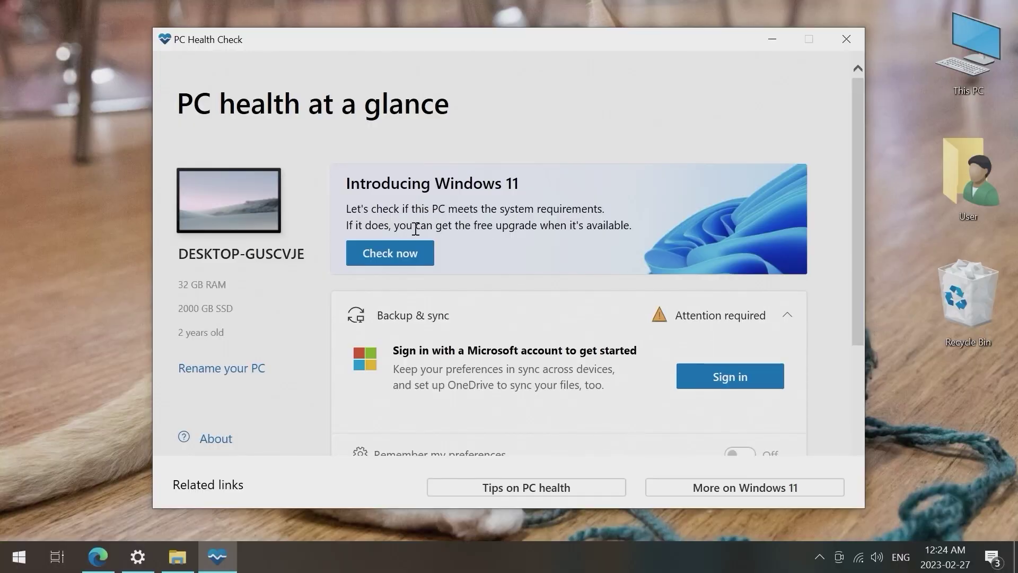
{"action": "left_click", "coordinate": [393, 244]}
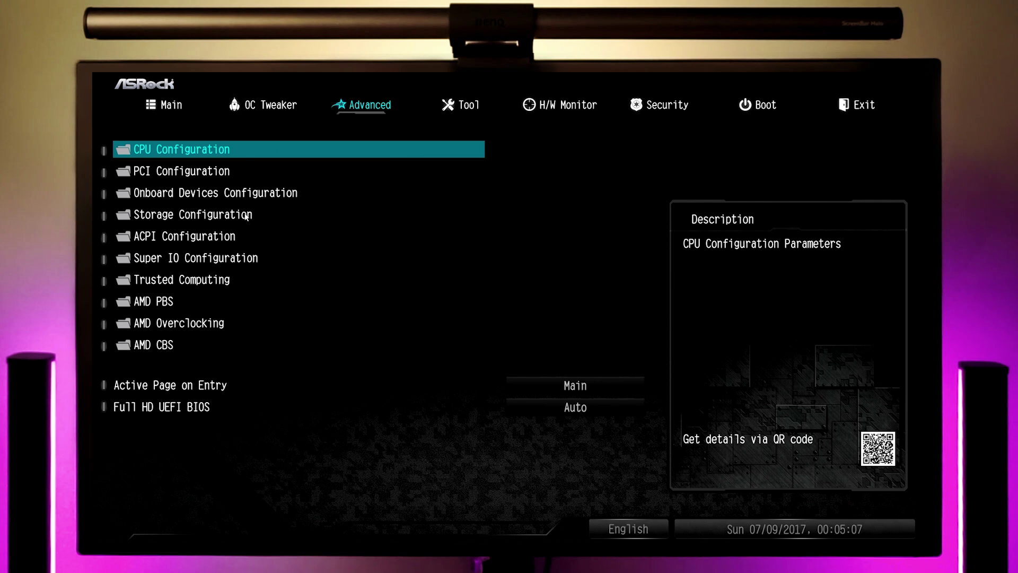
Open Storage Configuration, then NVMe Configuration, to verify the TEAM NVMe drive is listed.
{"action": "key", "text": "Down"}
{"action": "key", "text": "Down"}
{"action": "key", "text": "Down"}
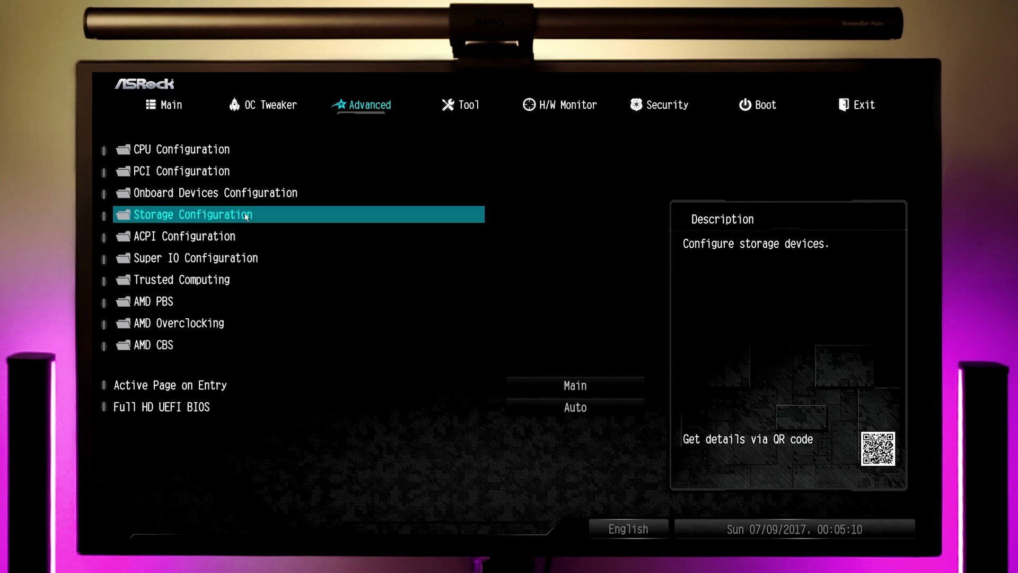
{"action": "key", "text": "Return"}
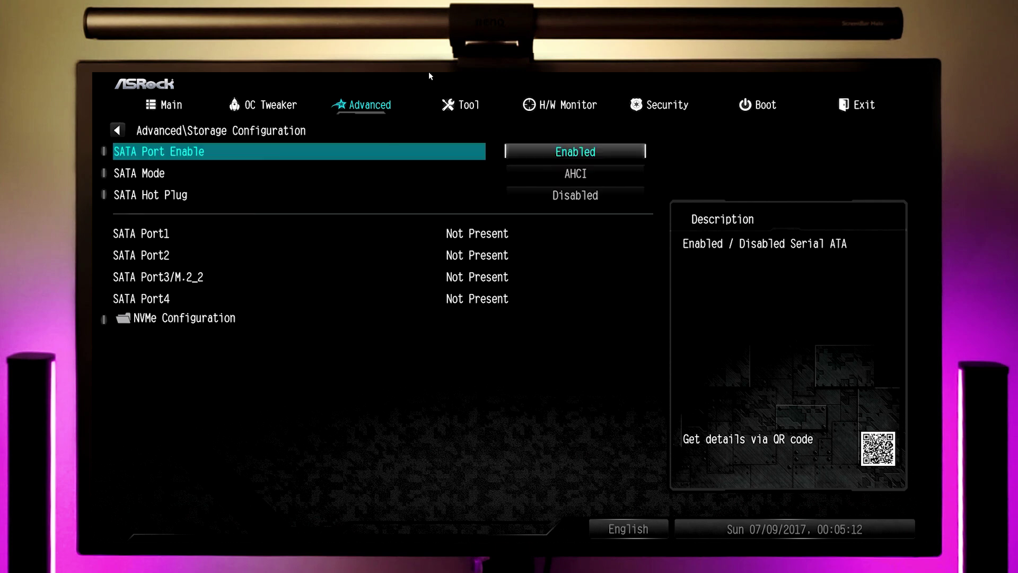
{"action": "key", "text": "Down"}
{"action": "key", "text": "Down"}
{"action": "key", "text": "Down"}
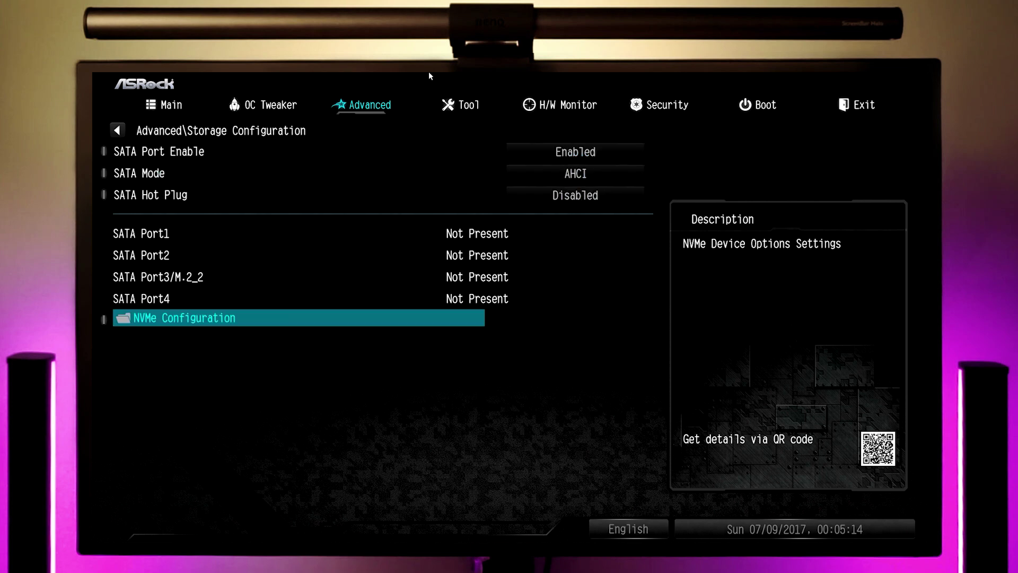
{"action": "key", "text": "Return"}
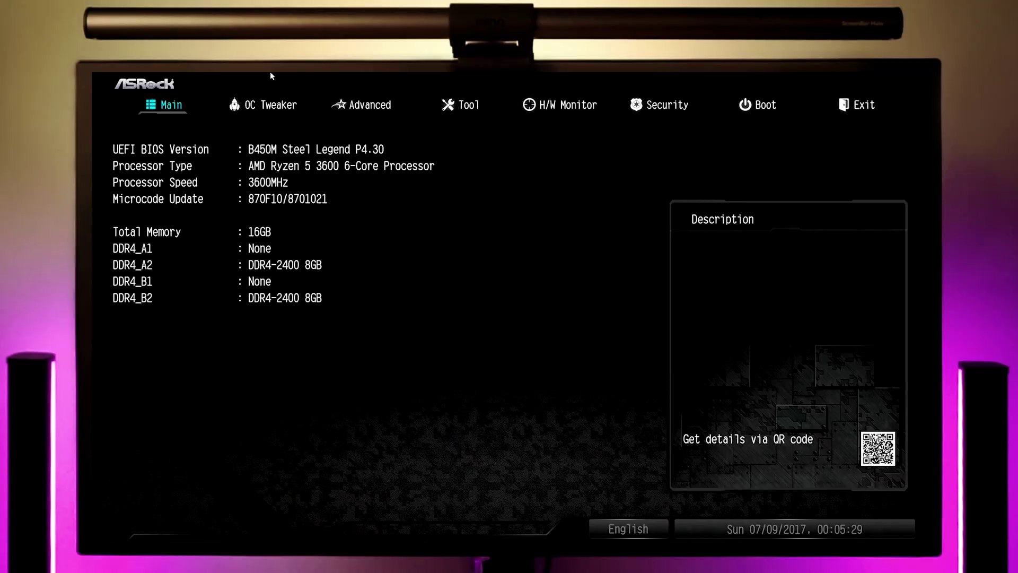
{"action": "left_click", "coordinate": [263, 104]}
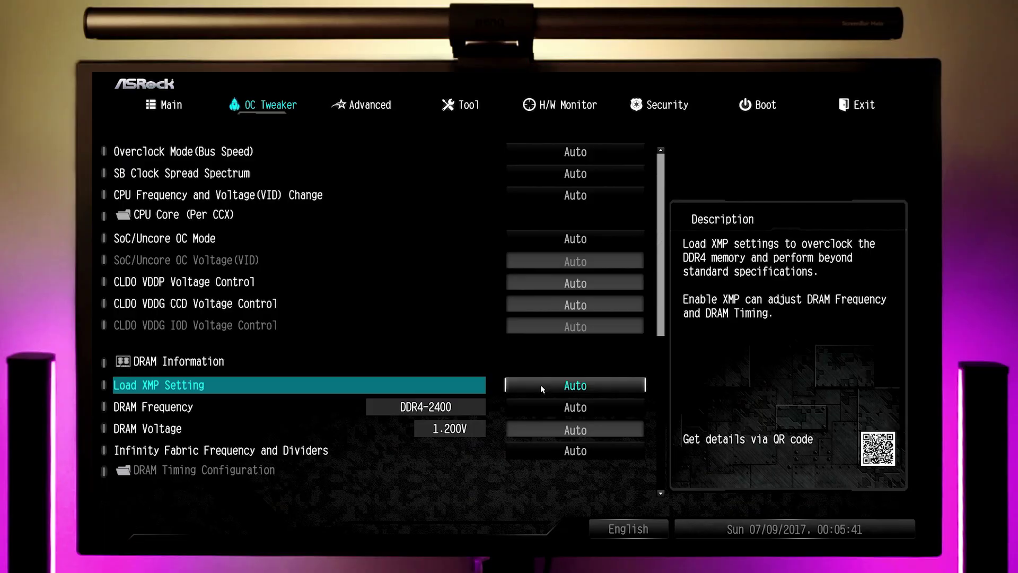
{"action": "left_click", "coordinate": [540, 384]}
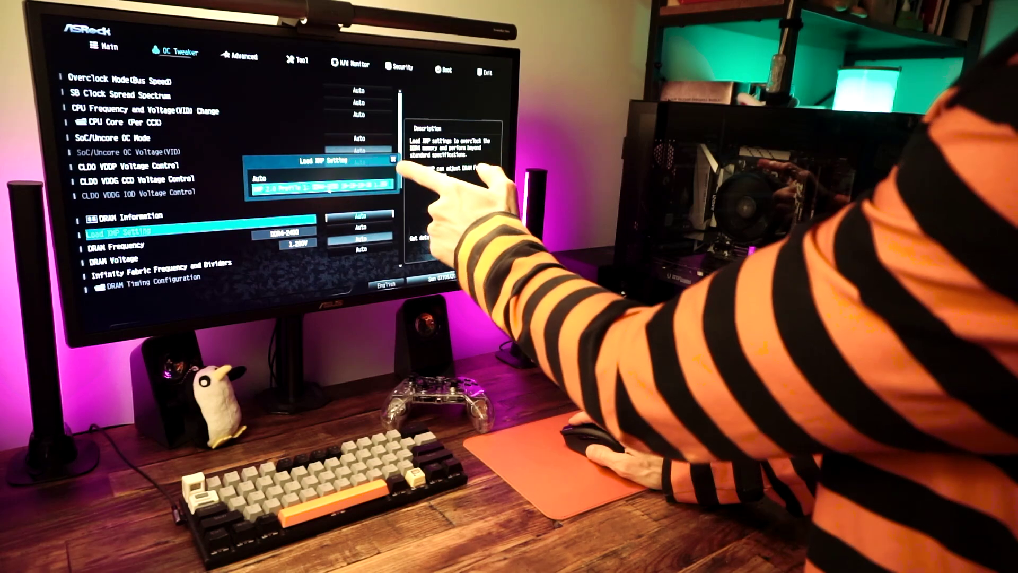
{"action": "left_click", "coordinate": [512, 327]}
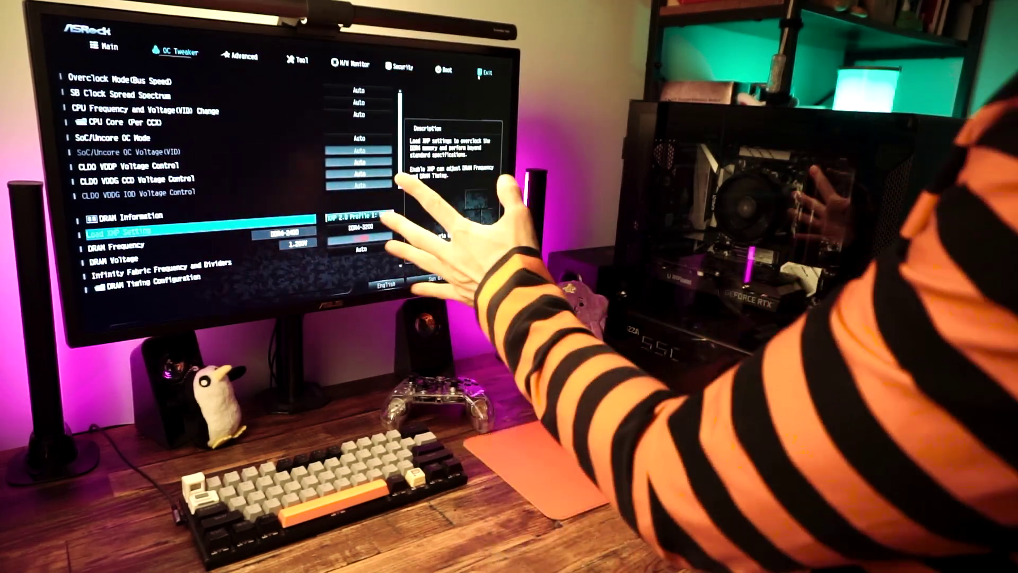
{"action": "left_click", "coordinate": [485, 72]}
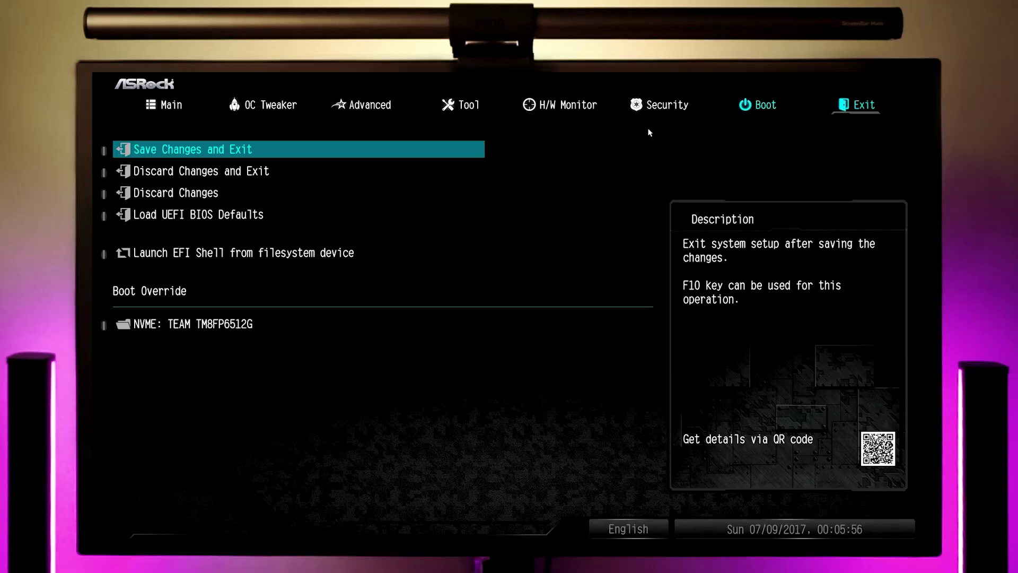
Save changes and exit the BIOS.
{"action": "left_click", "coordinate": [187, 152]}
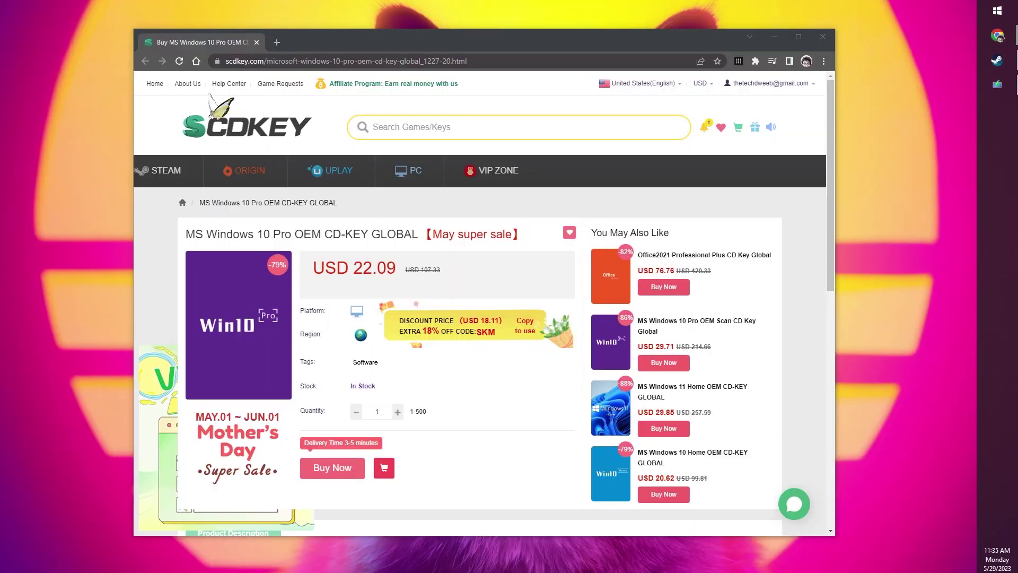
Order the Windows 10 Pro OEM key with promo code Dweeb applied, dropping it to USD 16.57.
{"action": "left_click", "coordinate": [337, 470]}
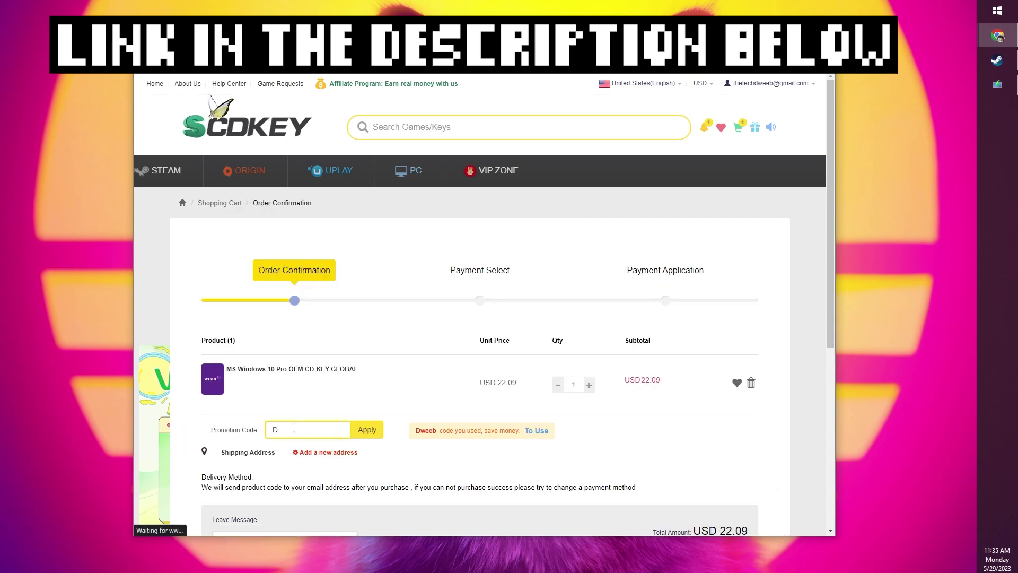
{"action": "left_click", "coordinate": [354, 434]}
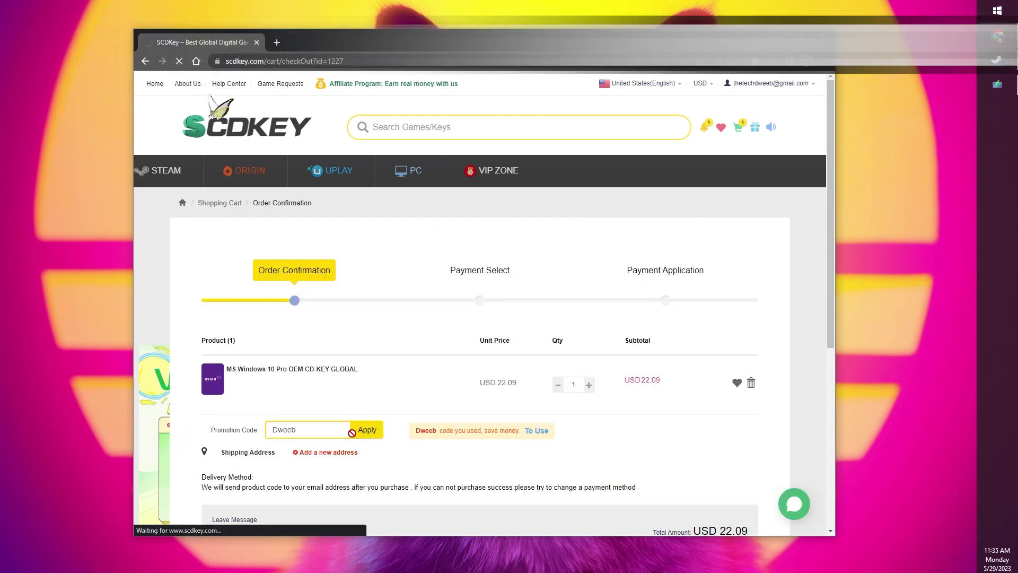
{"action": "scroll", "coordinate": [403, 441], "scroll_direction": "down", "scroll_amount": 2}
{"action": "scroll", "coordinate": [403, 441], "scroll_direction": "down", "scroll_amount": 2}
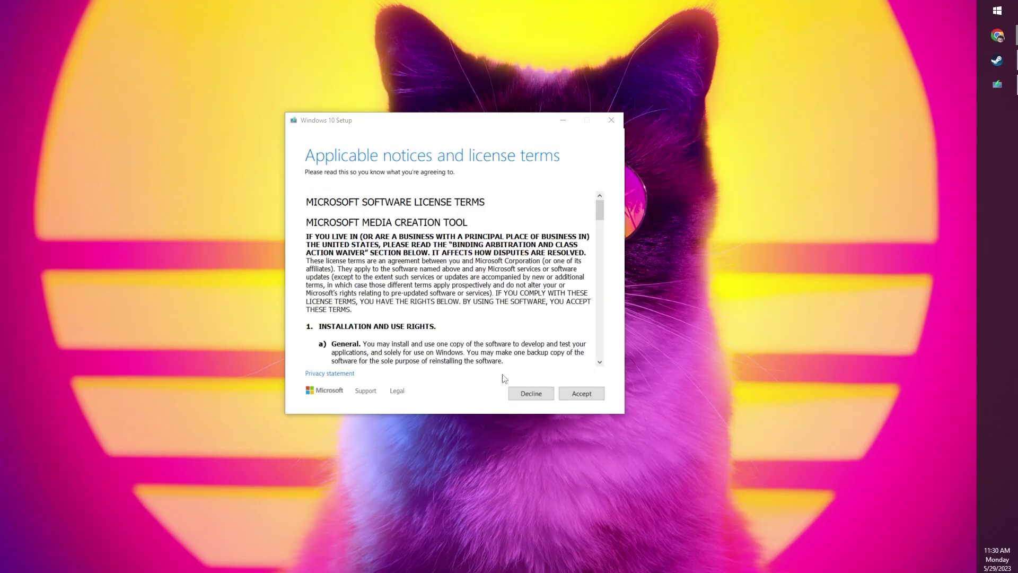
Accept the license, choose Create installation media, and keep the recommended language, edition and architecture.
{"action": "left_click", "coordinate": [581, 397]}
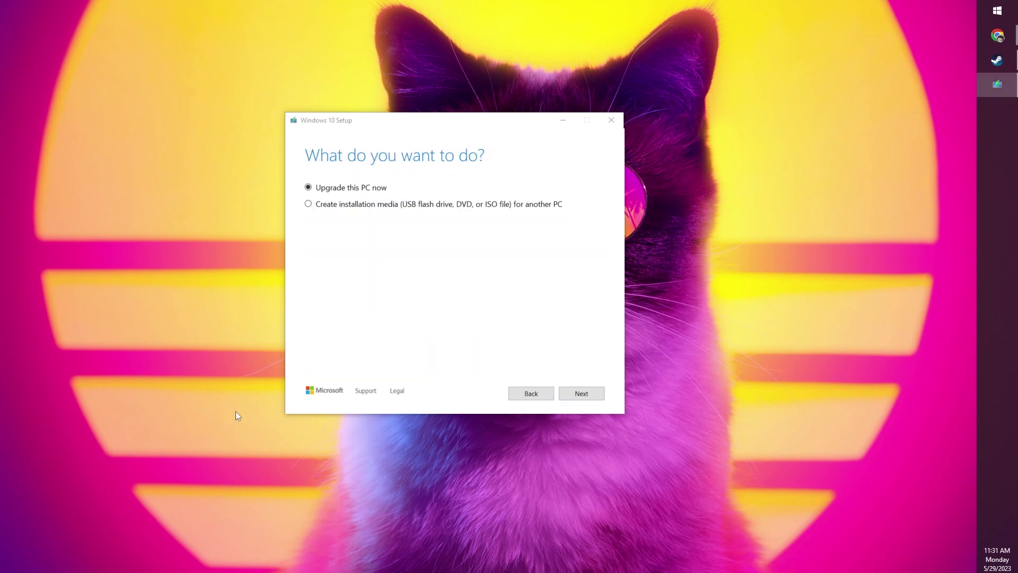
{"action": "left_click", "coordinate": [581, 394]}
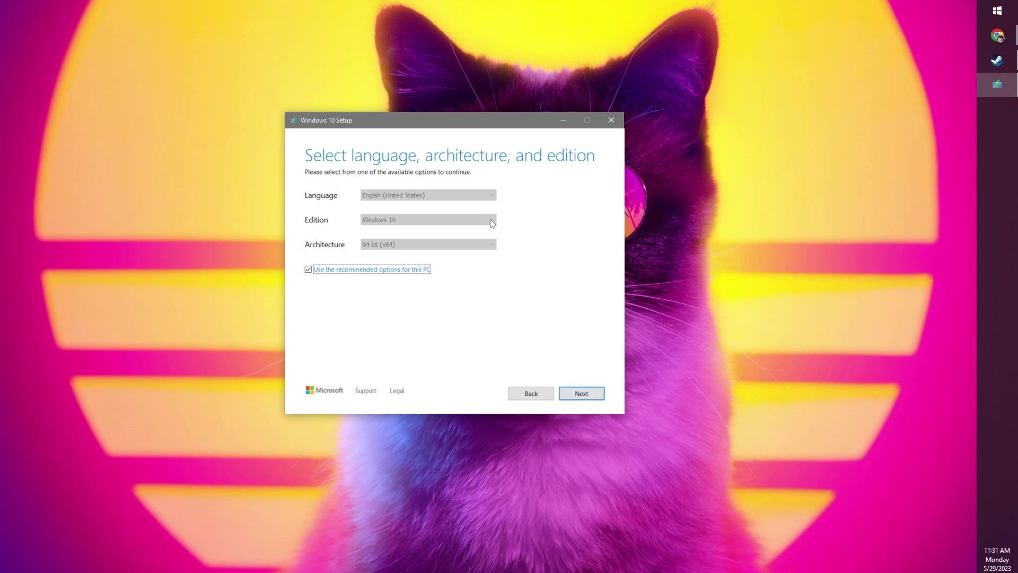
{"action": "left_click", "coordinate": [583, 393]}
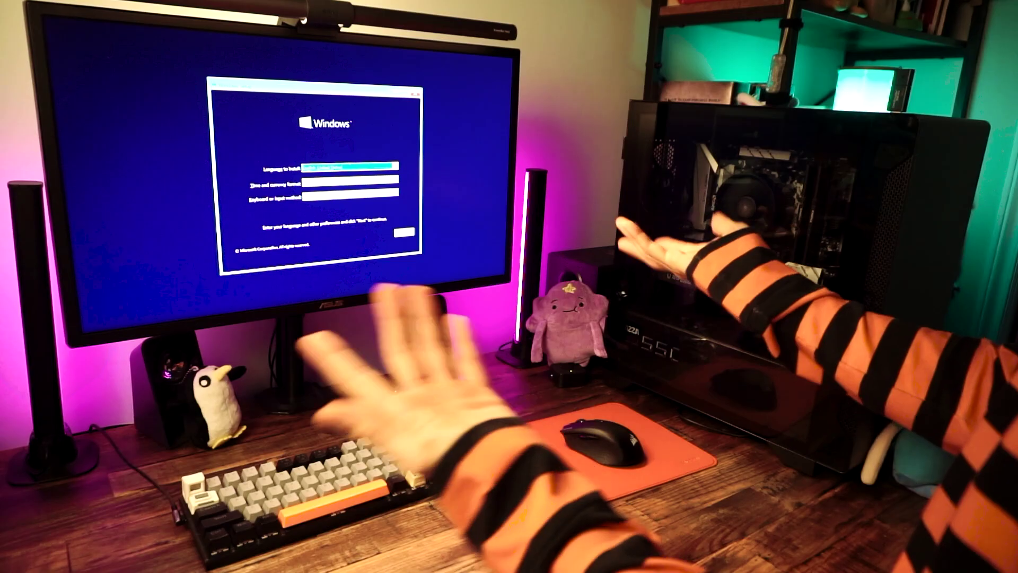
Keep default language, start the install, accept the license, and choose Custom: Install Windows only.
{"action": "left_click", "coordinate": [404, 233]}
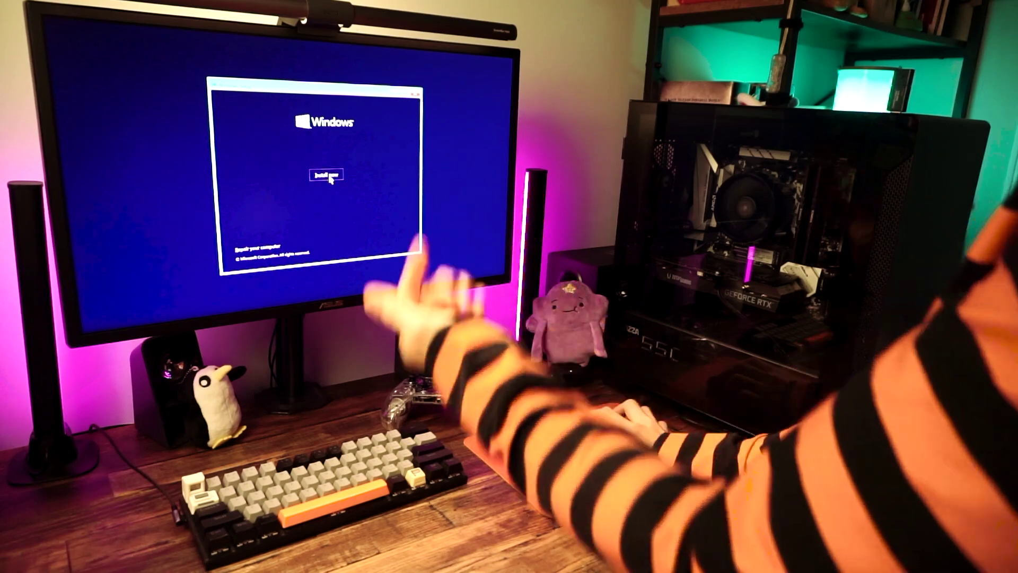
{"action": "left_click", "coordinate": [327, 177]}
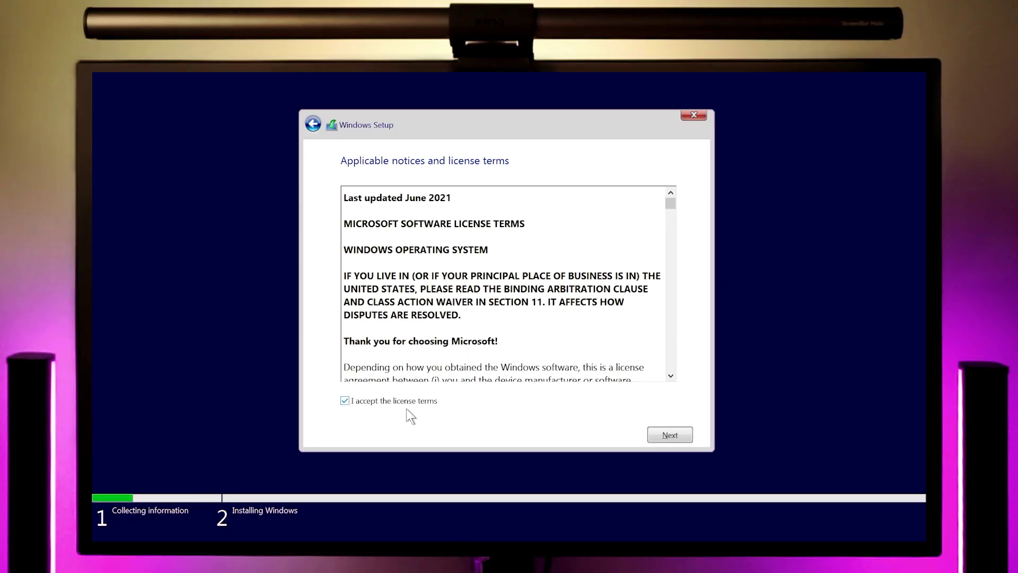
{"action": "left_click", "coordinate": [674, 436]}
{"action": "left_click", "coordinate": [468, 284]}
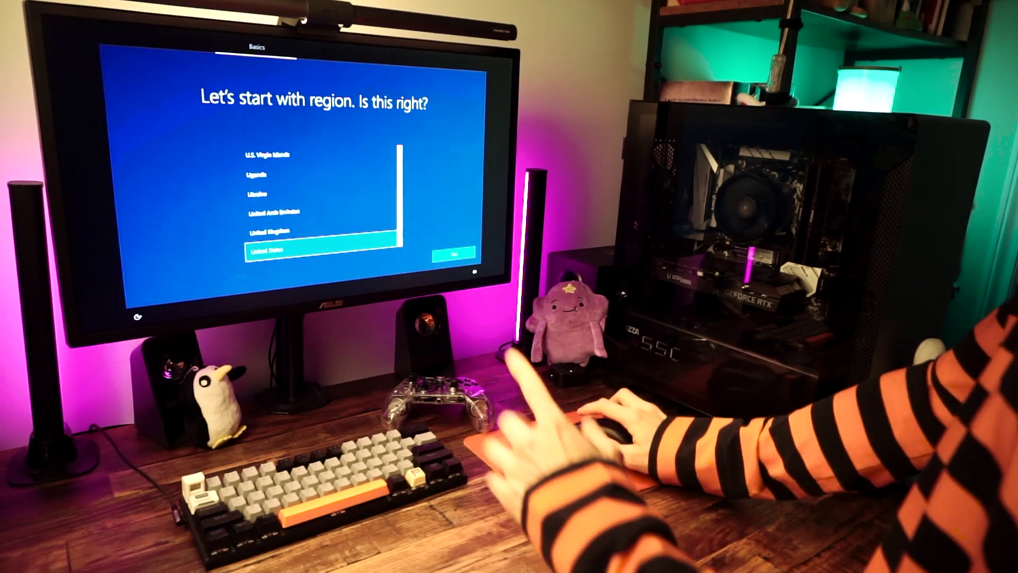
Confirm the region and US keyboard layout, skipping a second keyboard layout.
{"action": "scroll", "coordinate": [663, 387], "scroll_direction": "up", "scroll_amount": 3}
{"action": "scroll", "coordinate": [318, 205], "scroll_direction": "up", "scroll_amount": 10}
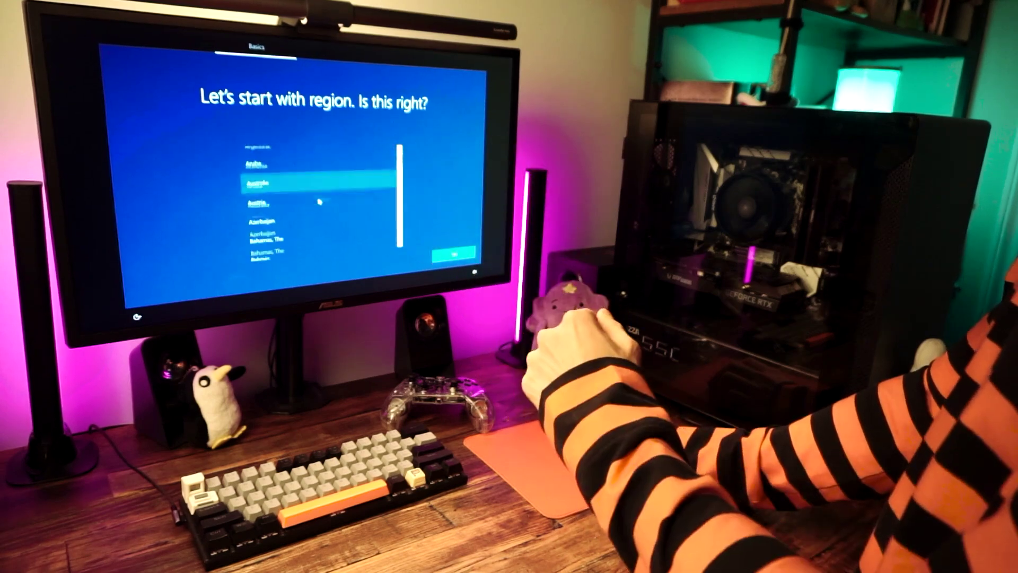
{"action": "scroll", "coordinate": [318, 205], "scroll_direction": "down", "scroll_amount": 8}
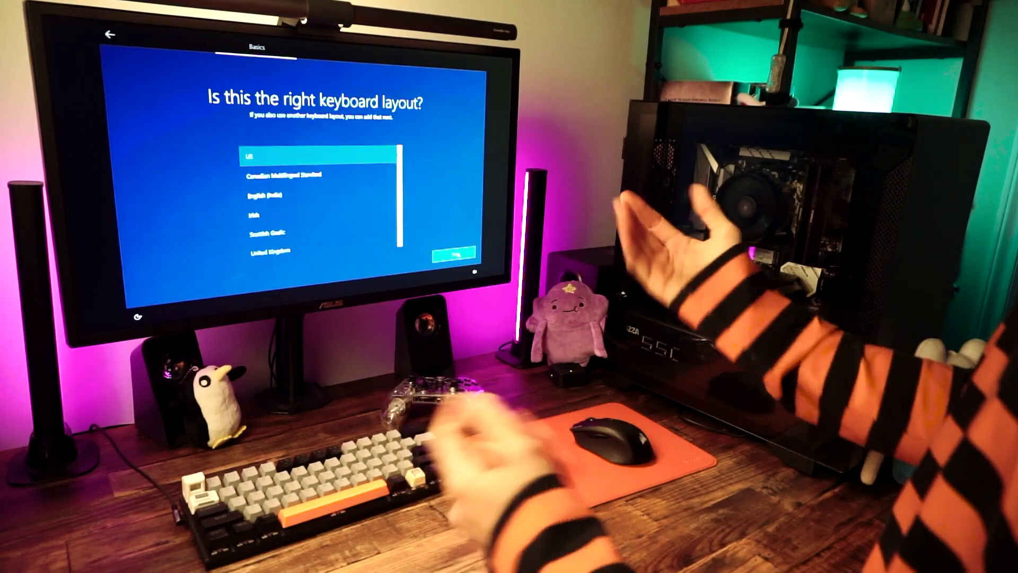
{"action": "key", "text": "Return"}
{"action": "left_click", "coordinate": [454, 254]}
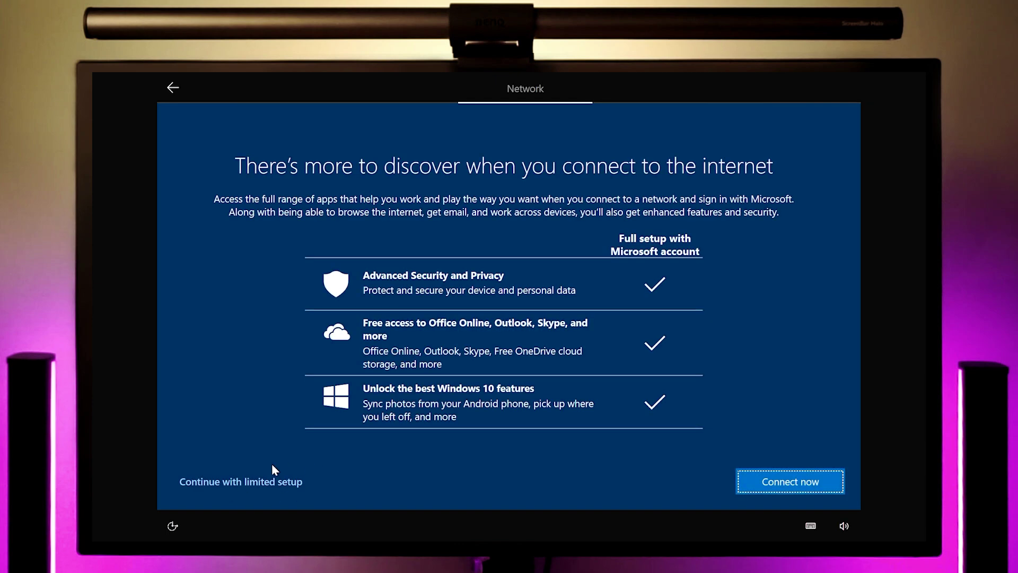
Continue with limited setup and create the local account 'User' with no password.
{"action": "left_click", "coordinate": [253, 477]}
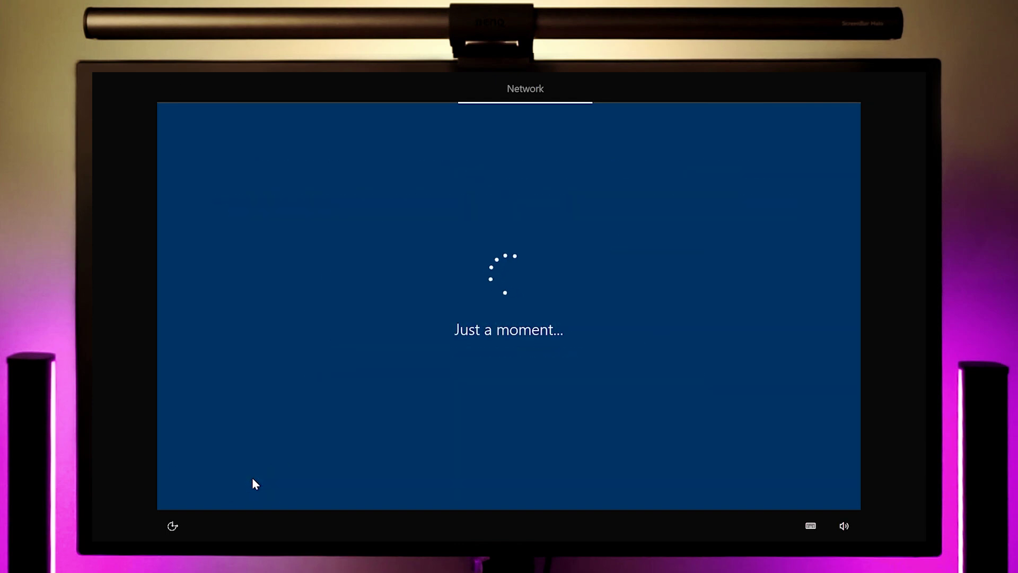
{"action": "type", "text": "User"}
{"action": "left_click", "coordinate": [772, 480]}
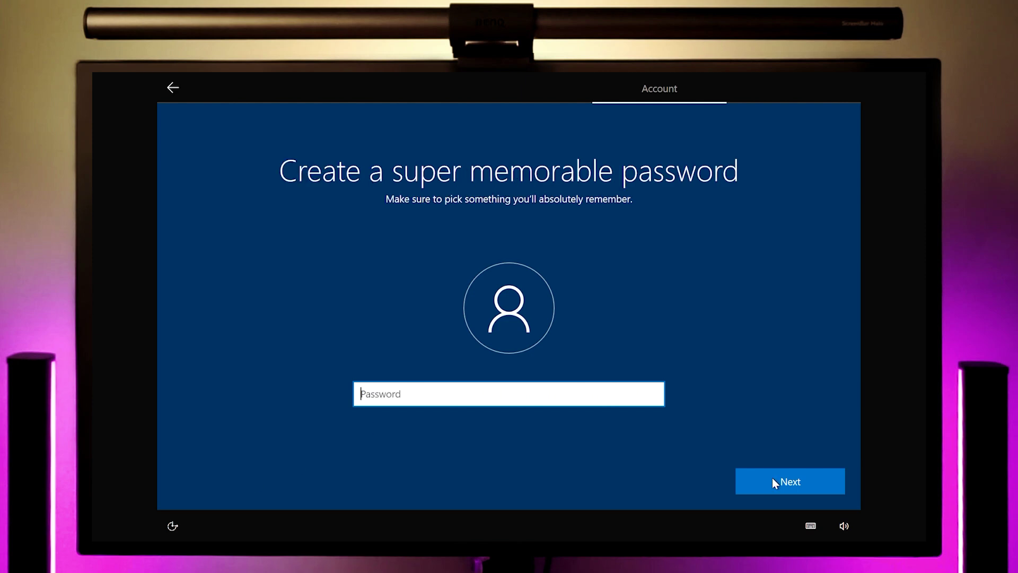
{"action": "left_click", "coordinate": [773, 481]}
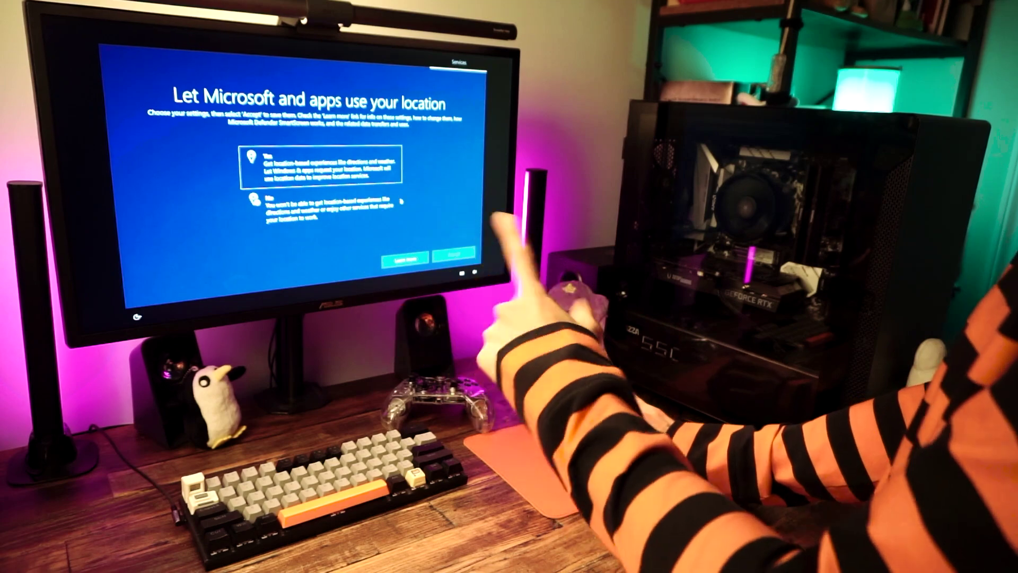
Accept the location, Find my device and diagnostic data choices, and skip Cortana.
{"action": "left_click", "coordinate": [448, 255]}
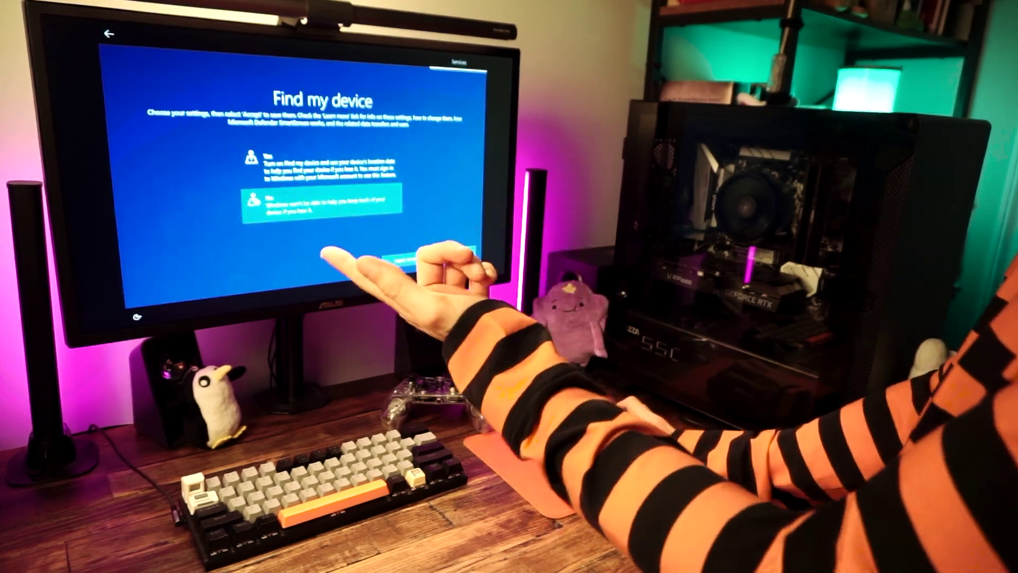
{"action": "left_click", "coordinate": [453, 254]}
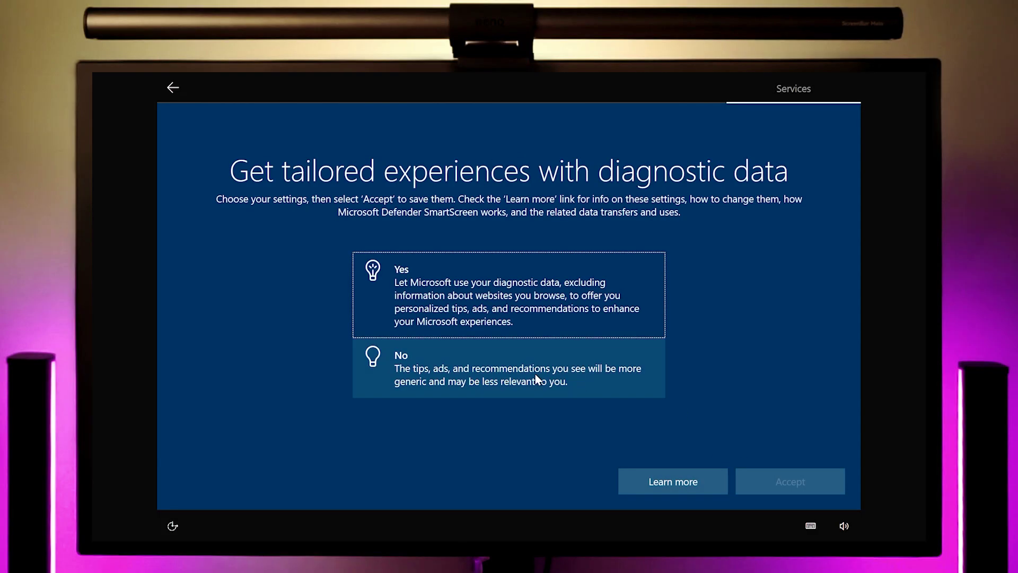
{"action": "left_click", "coordinate": [756, 493]}
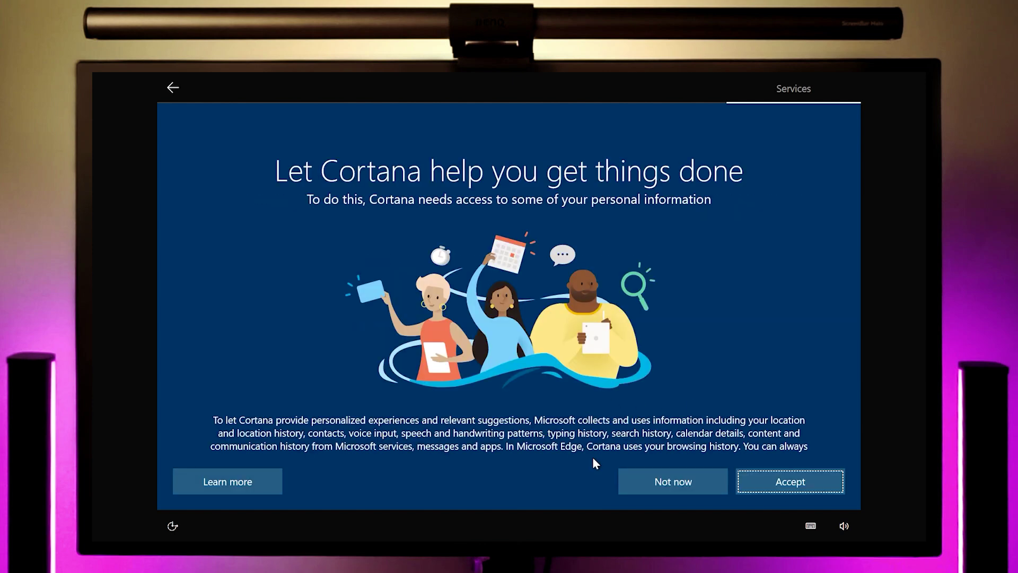
{"action": "left_click", "coordinate": [699, 482]}
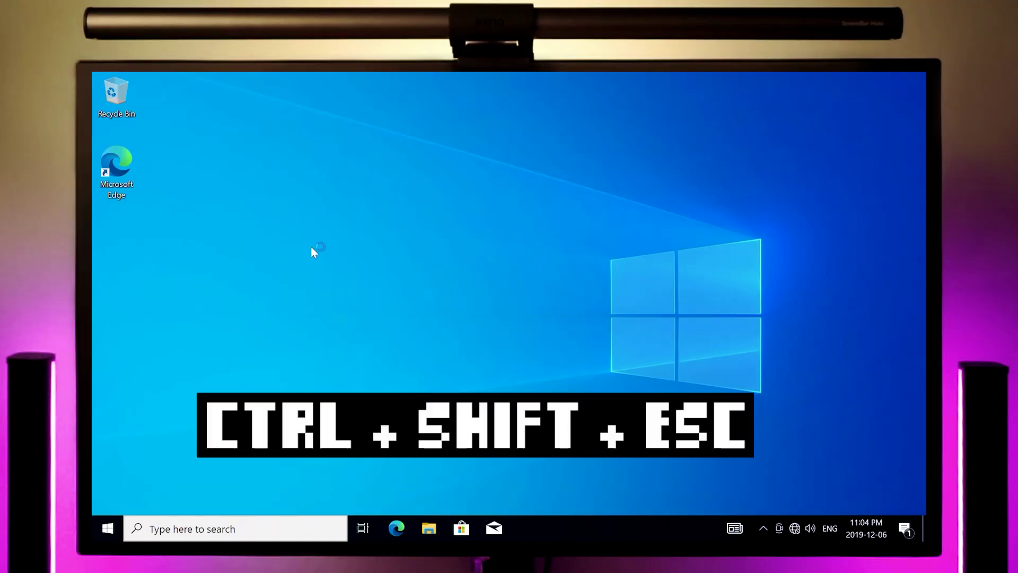
Open Task Manager with Ctrl+Shift+Esc in its full-detail view and reposition the window.
{"action": "key", "text": "ctrl+shift+Escape"}
{"action": "left_click", "coordinate": [177, 359]}
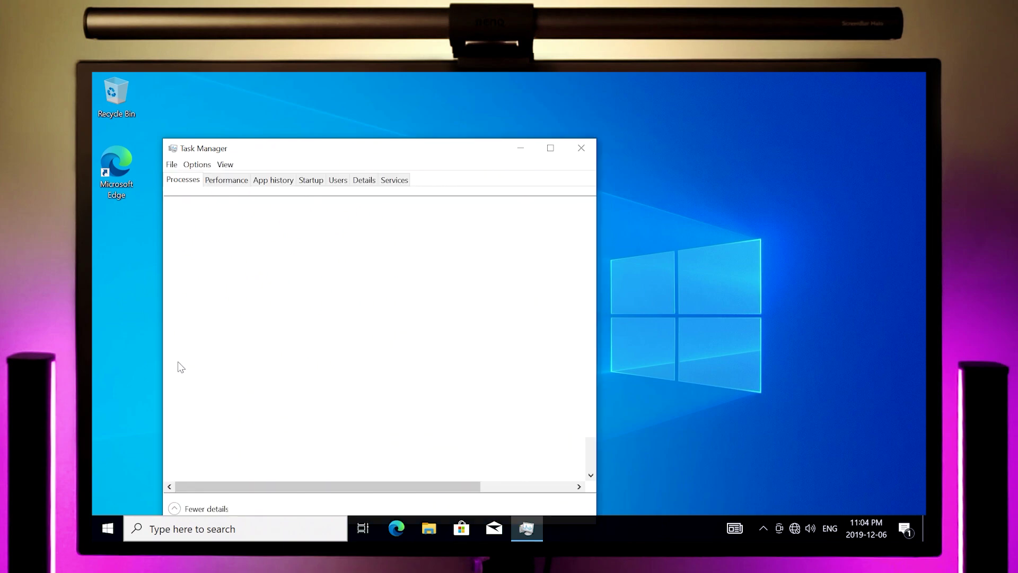
{"action": "left_click_drag", "start_coordinate": [332, 148], "coordinate": [443, 107]}
{"action": "scroll", "coordinate": [401, 338], "scroll_direction": "down", "scroll_amount": 1}
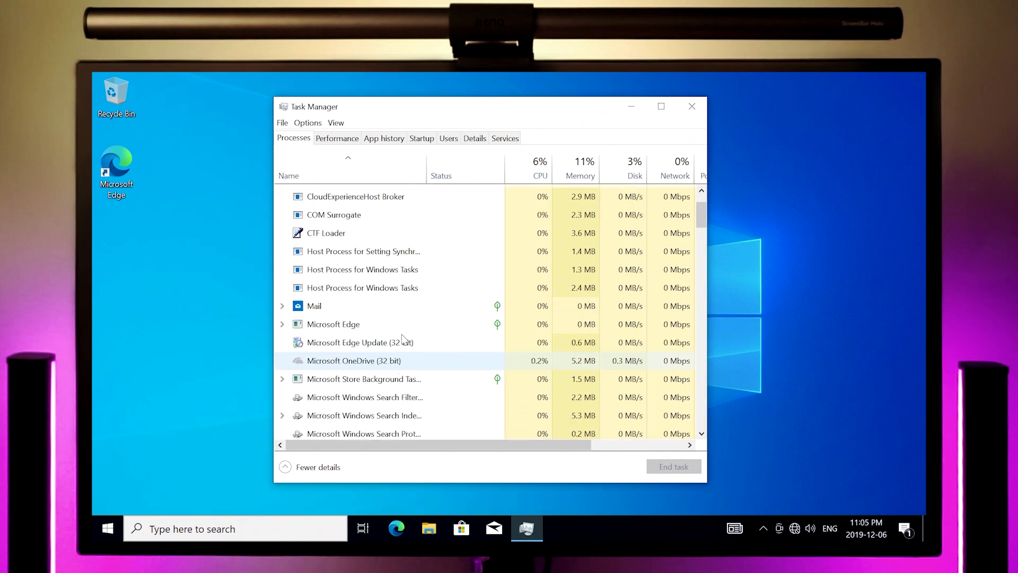
{"action": "scroll", "coordinate": [389, 254], "scroll_direction": "up", "scroll_amount": 2}
Review CPU and memory performance, widening the window to reveal the memory speed.
{"action": "left_click", "coordinate": [337, 141]}
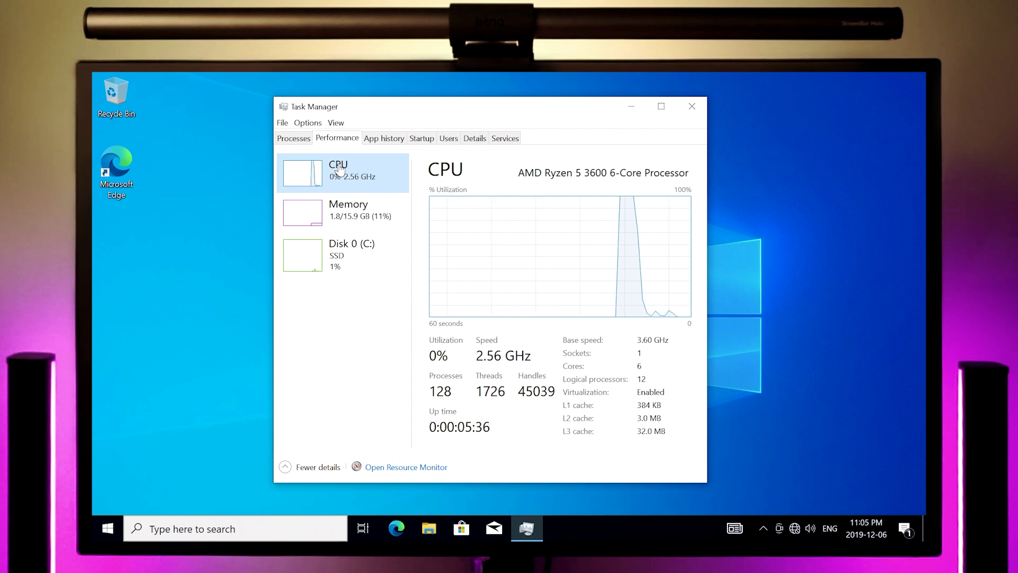
{"action": "left_click", "coordinate": [338, 221]}
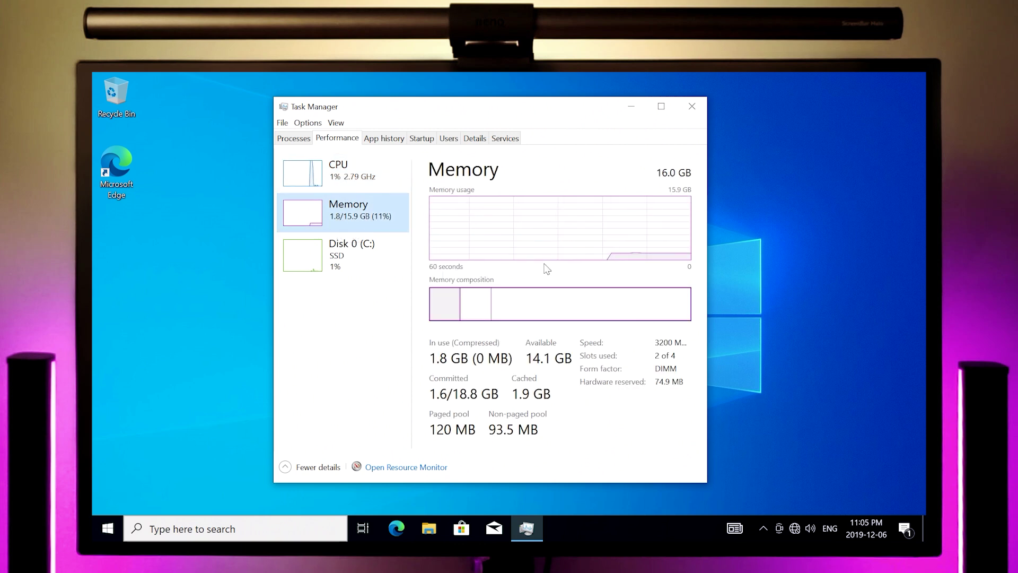
{"action": "left_click_drag", "start_coordinate": [707, 233], "coordinate": [749, 233]}
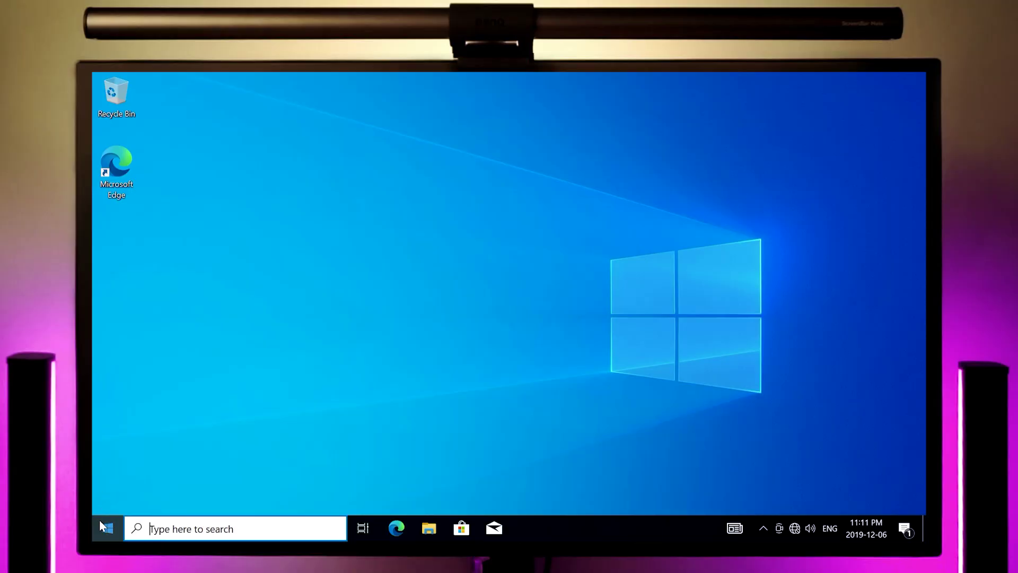
Unpin the Office folder tiles (Word, Excel) and the Explore and Productivity placeholder tiles from Start.
{"action": "left_click", "coordinate": [100, 523]}
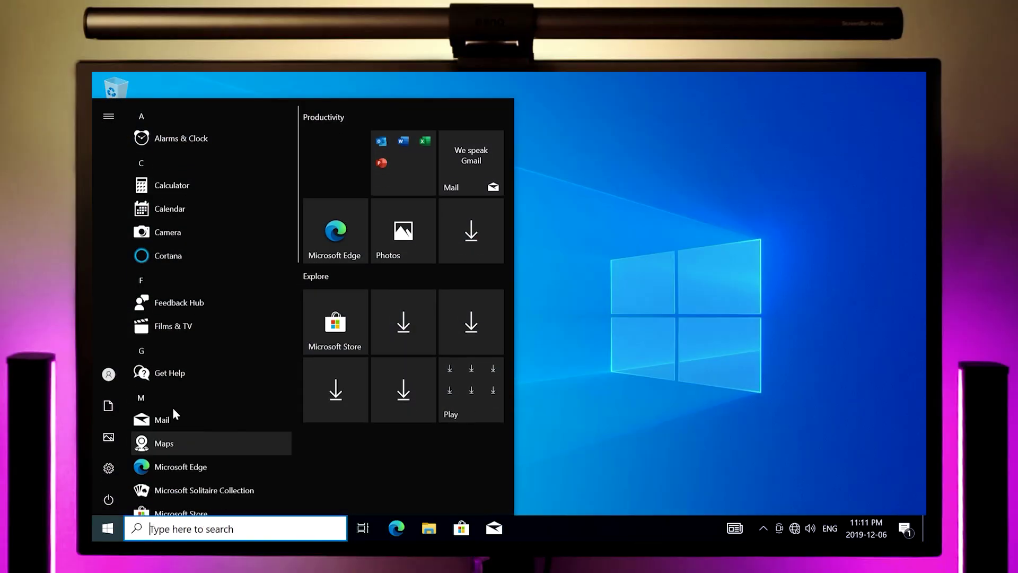
{"action": "scroll", "coordinate": [205, 382], "scroll_direction": "down", "scroll_amount": 8}
{"action": "scroll", "coordinate": [207, 385], "scroll_direction": "down", "scroll_amount": 3}
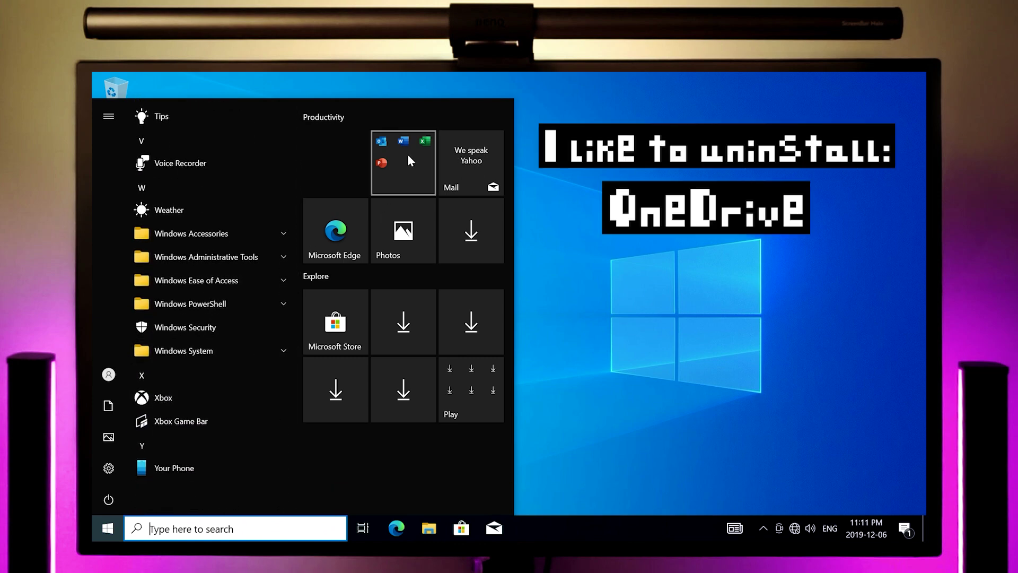
{"action": "left_click", "coordinate": [409, 180]}
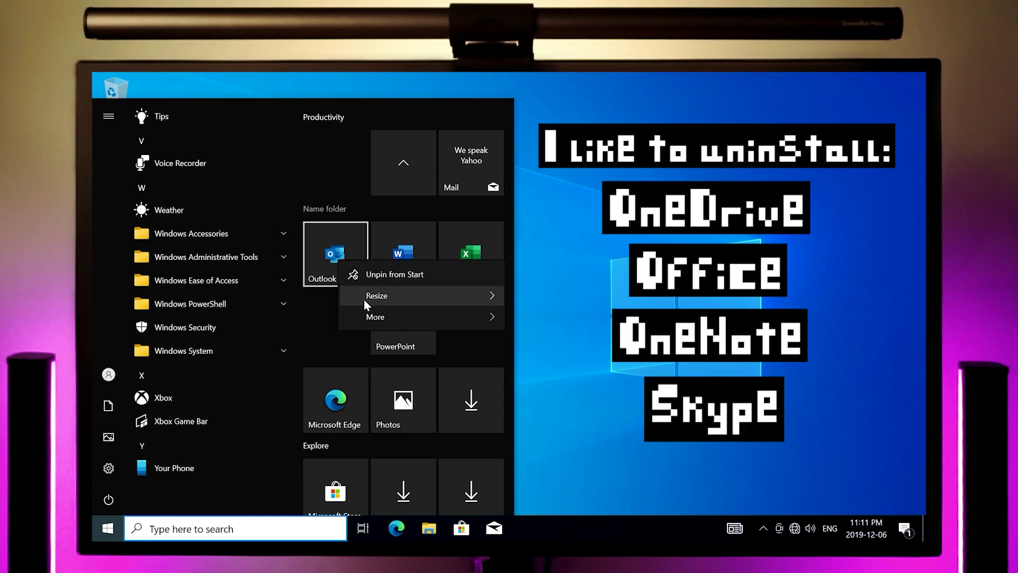
{"action": "left_click", "coordinate": [427, 272]}
{"action": "right_click", "coordinate": [464, 254]}
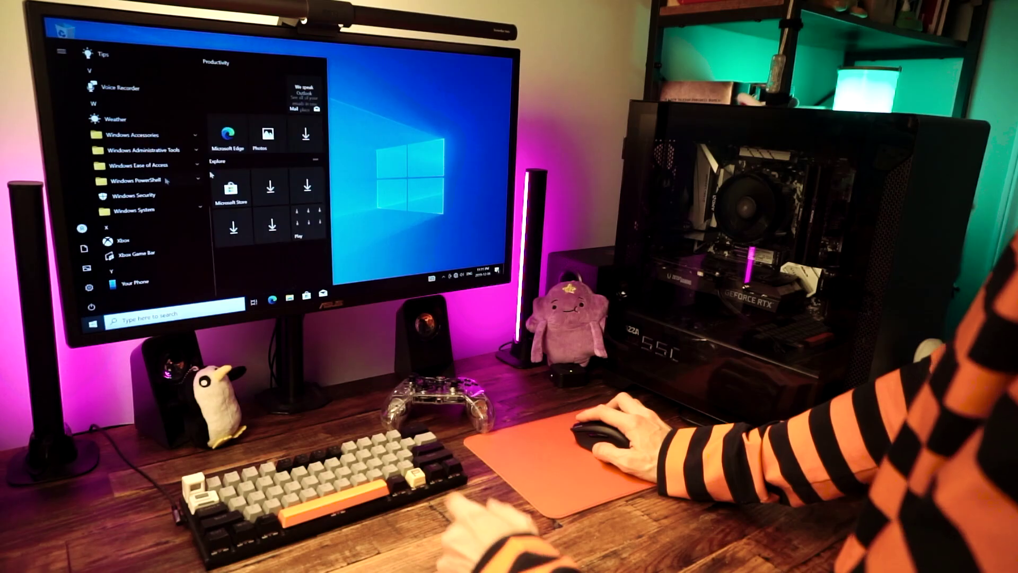
{"action": "scroll", "coordinate": [159, 238], "scroll_direction": "up", "scroll_amount": 10}
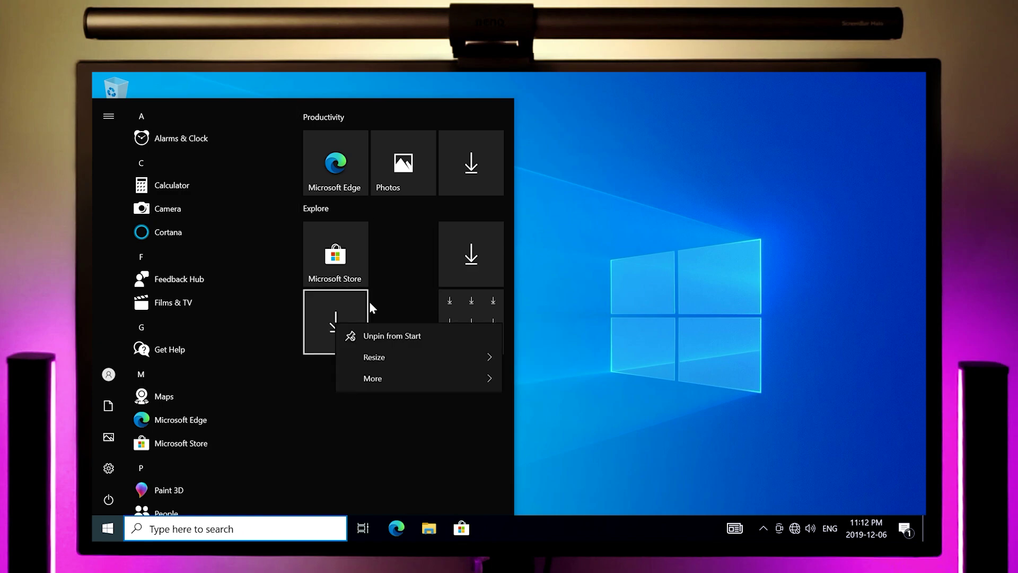
{"action": "left_click", "coordinate": [392, 335]}
{"action": "right_click", "coordinate": [466, 169]}
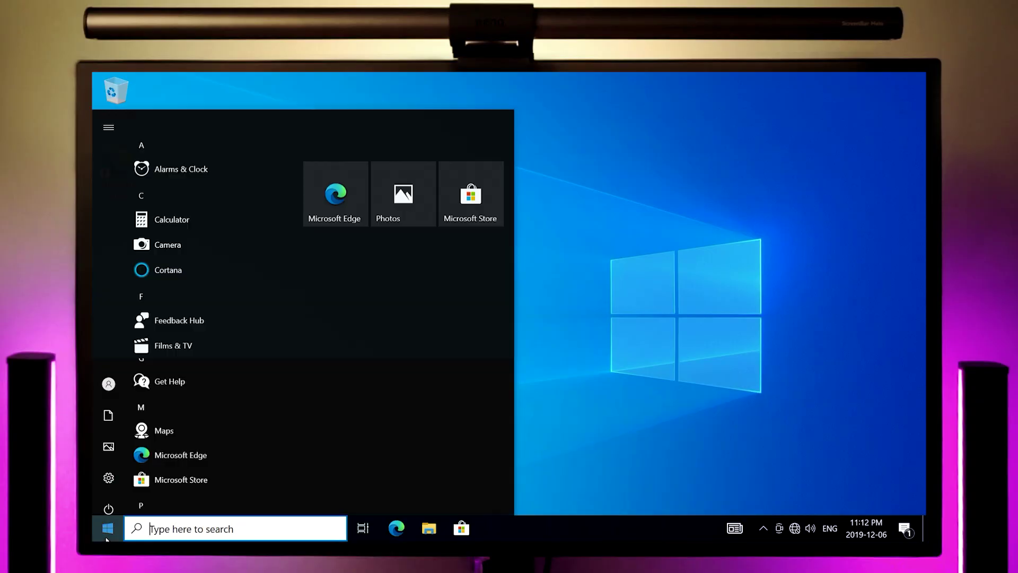
Pause Windows updates for 7 days from the Windows Update settings page.
{"action": "left_click", "coordinate": [112, 468]}
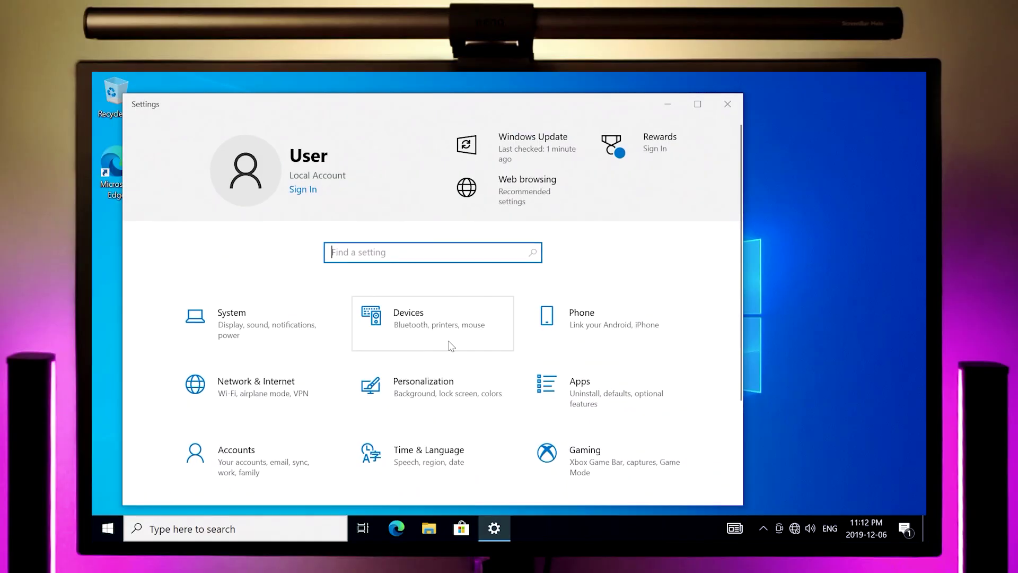
{"action": "scroll", "coordinate": [451, 346], "scroll_direction": "down", "scroll_amount": 3}
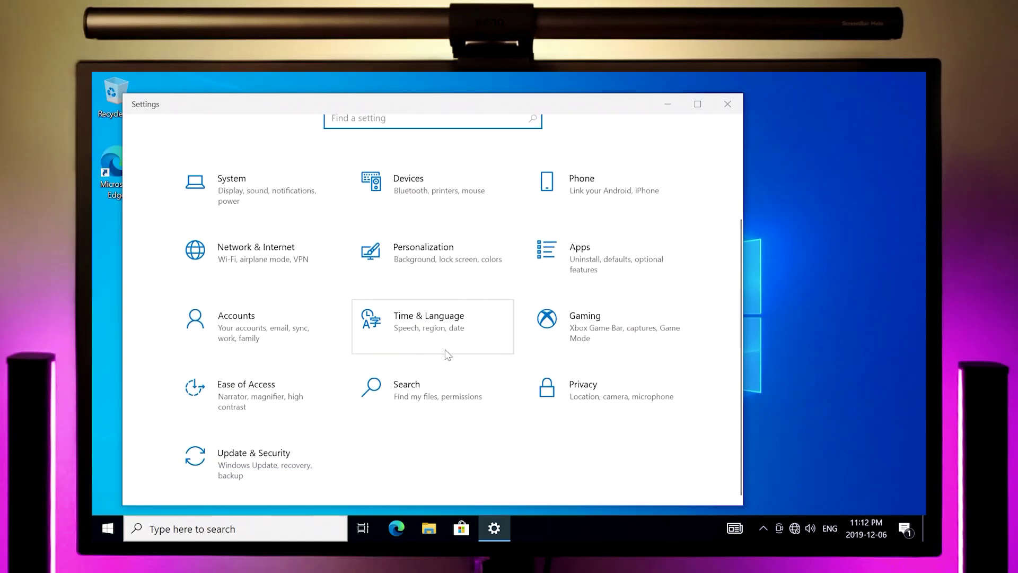
{"action": "left_click", "coordinate": [279, 455]}
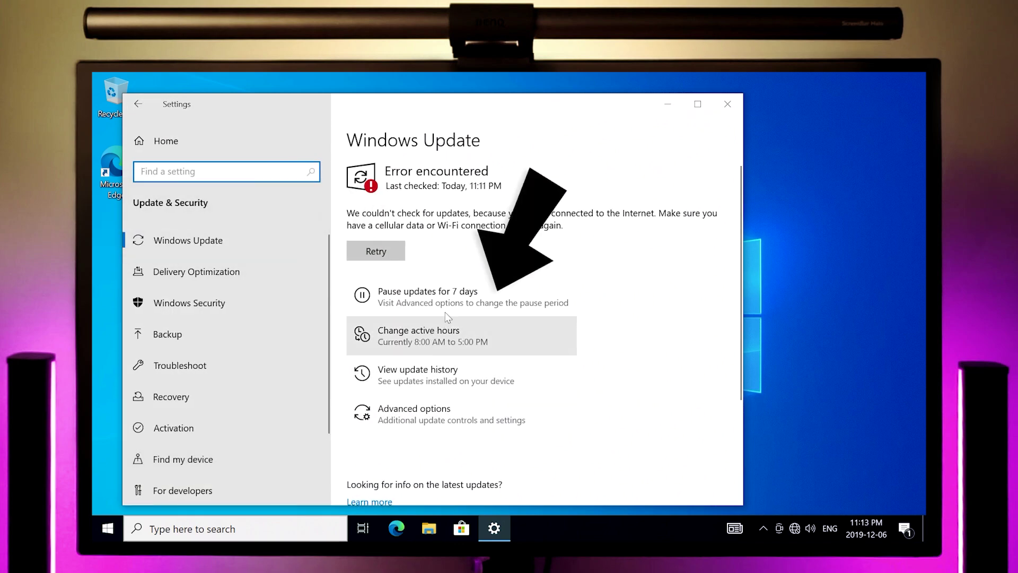
{"action": "left_click", "coordinate": [508, 303]}
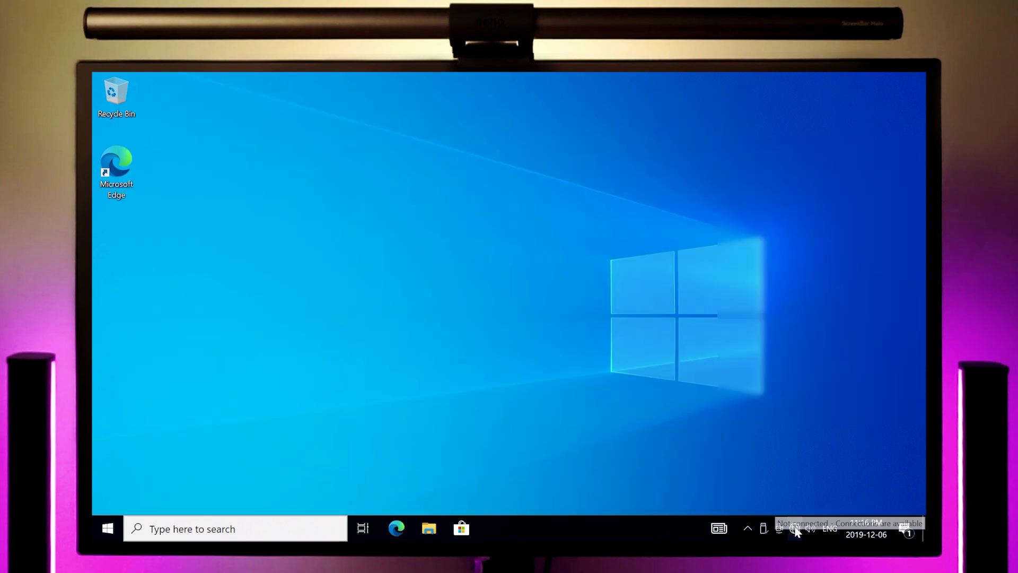
Connect the PC to a Wi-Fi network from the taskbar network list.
{"action": "left_click", "coordinate": [794, 528]}
{"action": "left_click", "coordinate": [758, 225]}
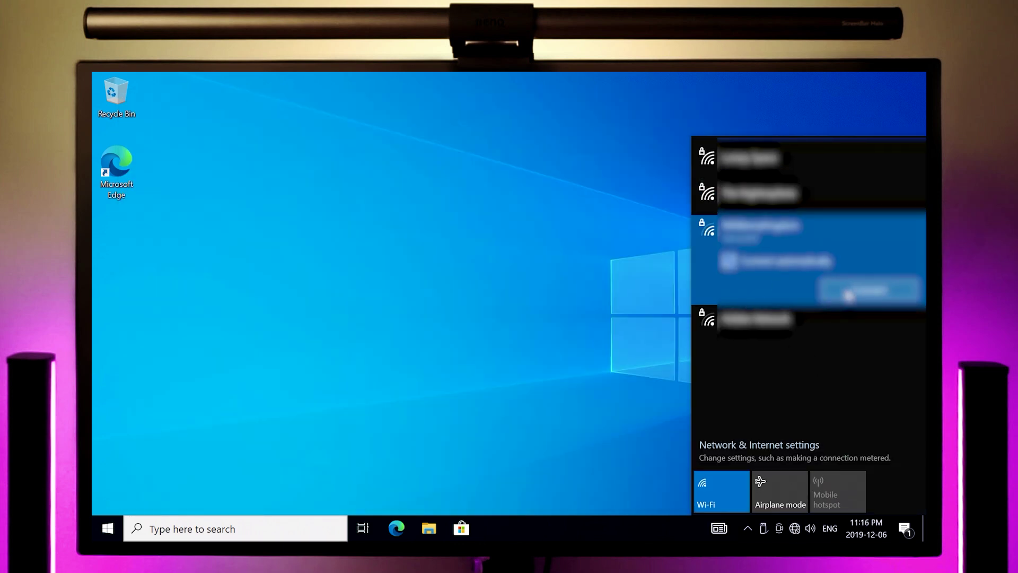
{"action": "left_click", "coordinate": [864, 289]}
{"action": "left_click", "coordinate": [786, 313]}
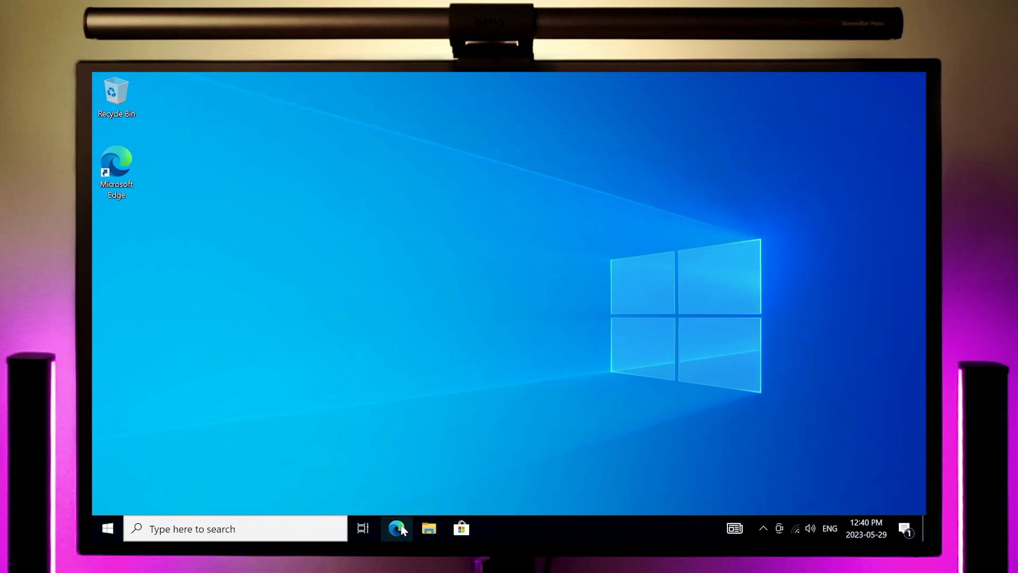
Search Bing for 'rtx 3050 driver' and download the latest GeForce Game Ready Driver from NVIDIA.
{"action": "left_click", "coordinate": [397, 528]}
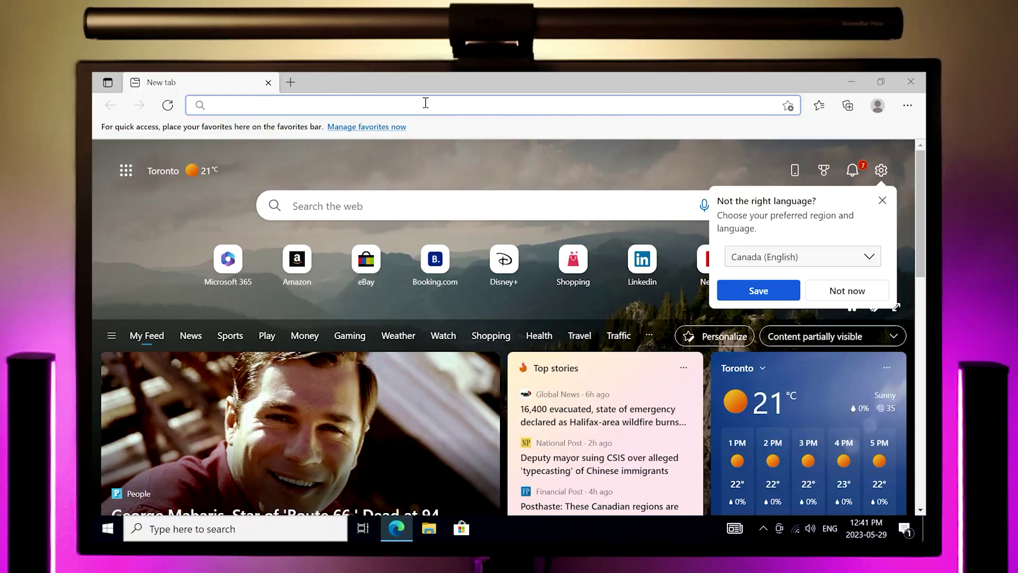
{"action": "type", "text": "rt"}
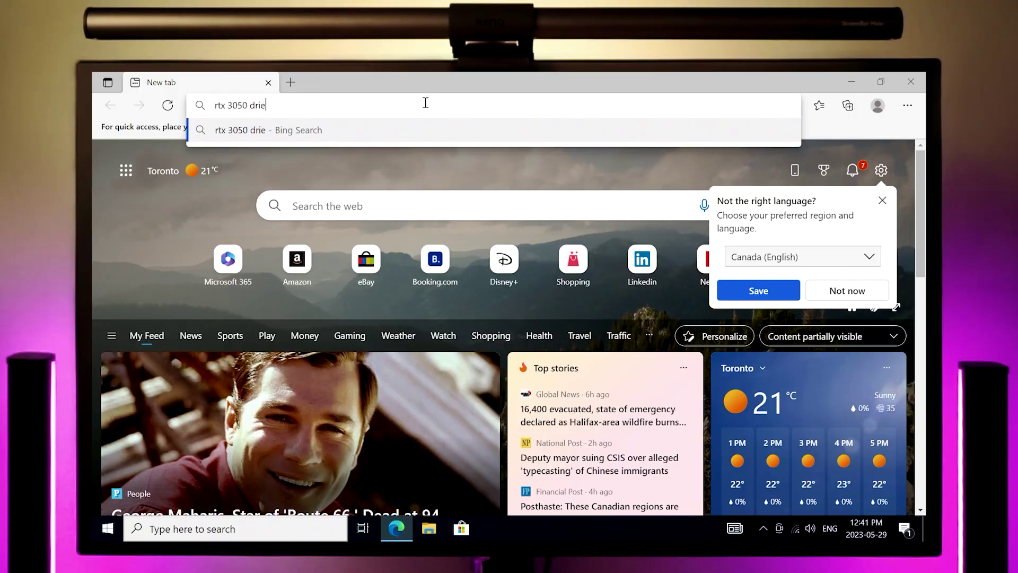
{"action": "type", "text": "x 3050 driver"}
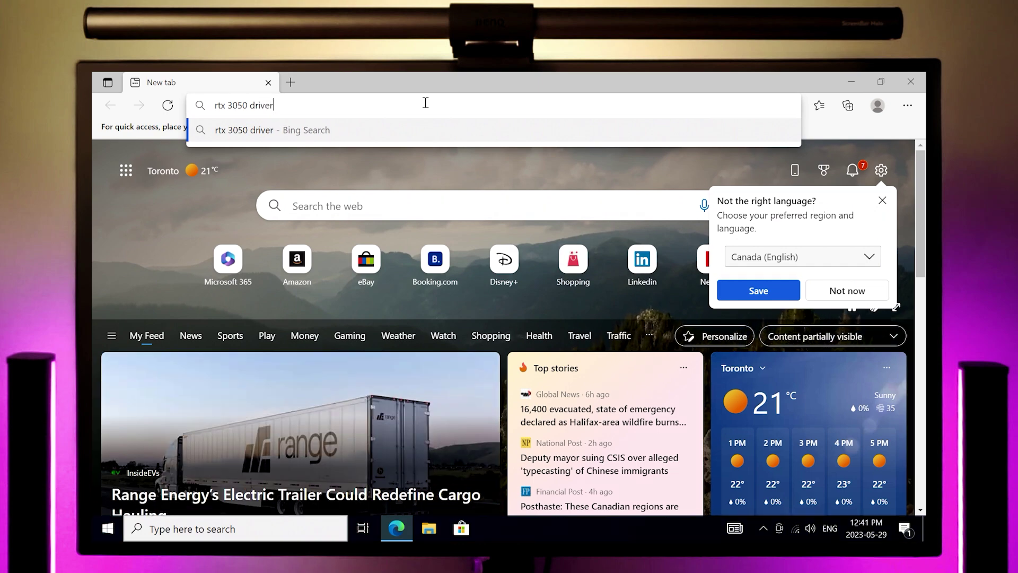
{"action": "key", "text": "Return"}
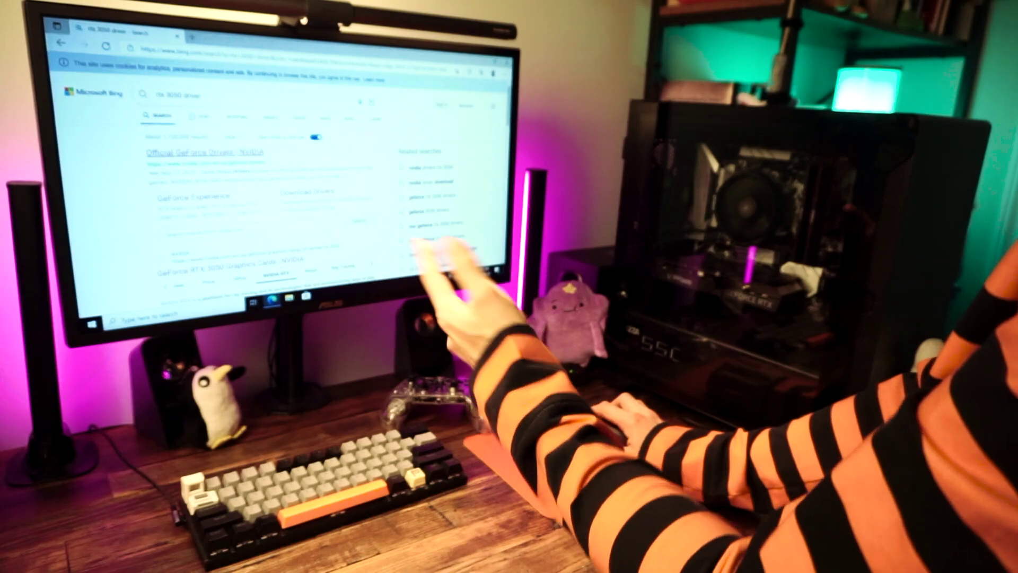
{"action": "left_click", "coordinate": [342, 262]}
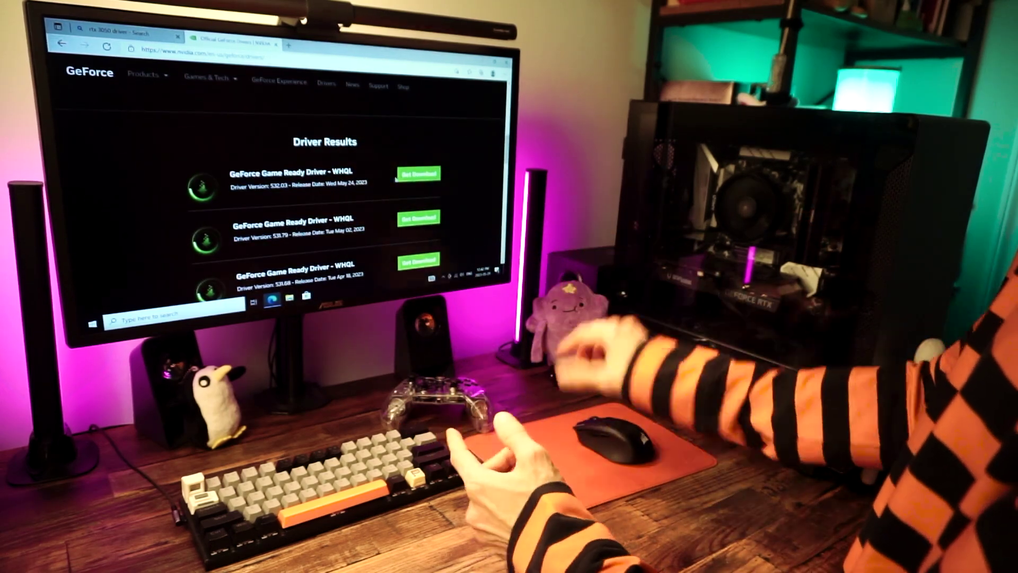
{"action": "left_click", "coordinate": [411, 175]}
{"action": "left_click", "coordinate": [477, 145]}
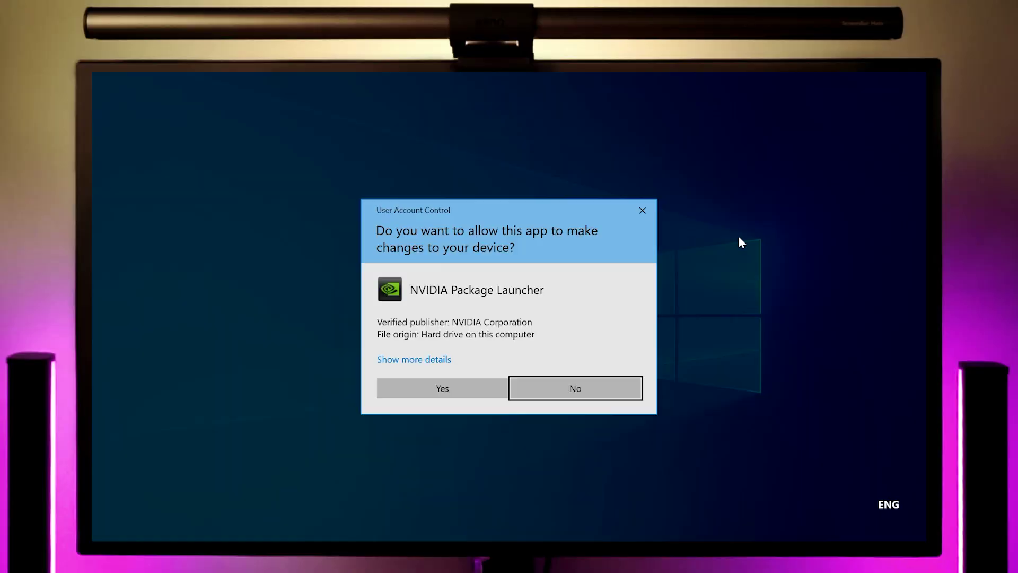
Install NVIDIA driver 532.03 with GeForce Experience, accepting the license and keeping Express settings.
{"action": "left_click", "coordinate": [418, 397]}
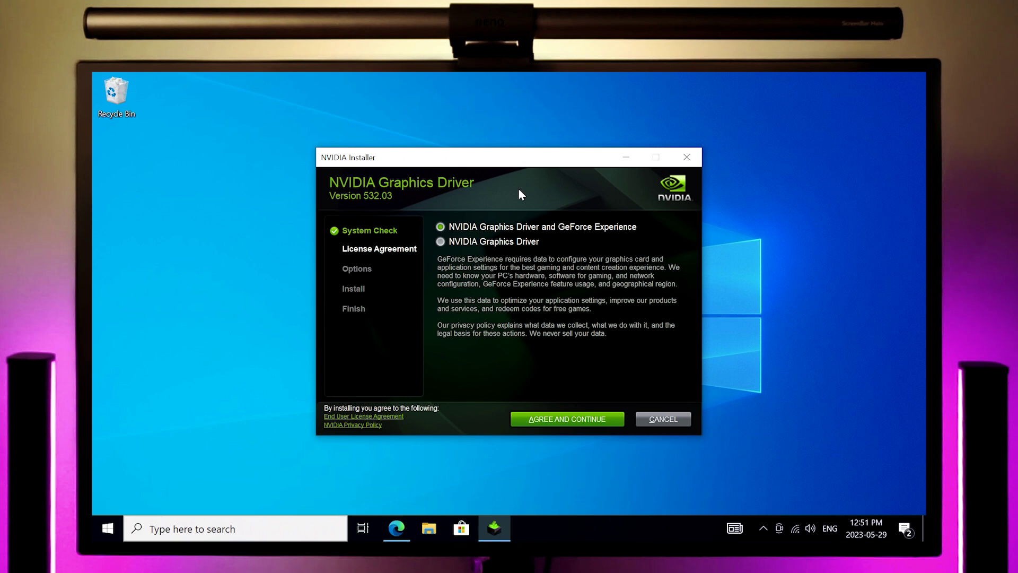
{"action": "left_click", "coordinate": [555, 420]}
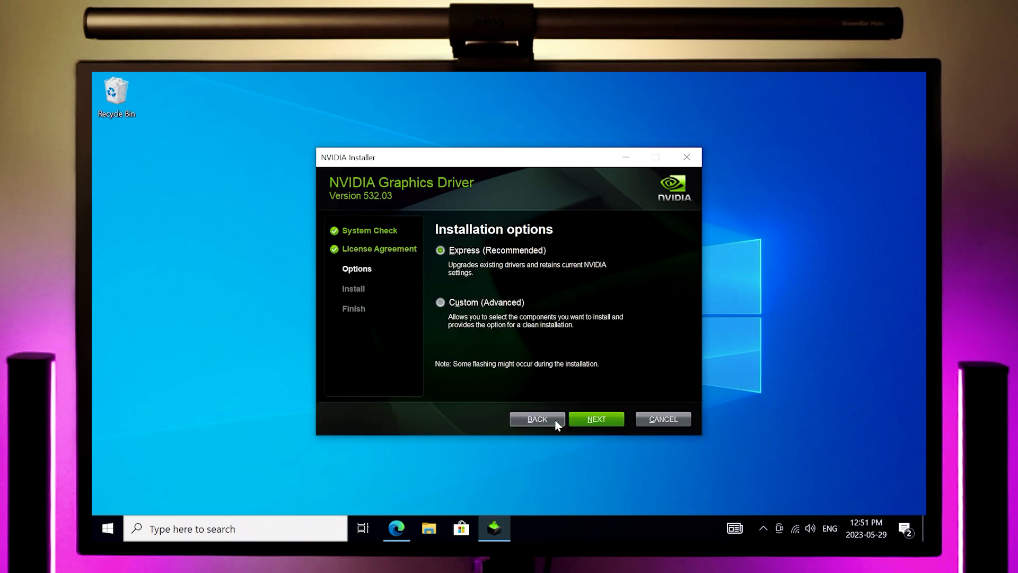
{"action": "left_click", "coordinate": [593, 421]}
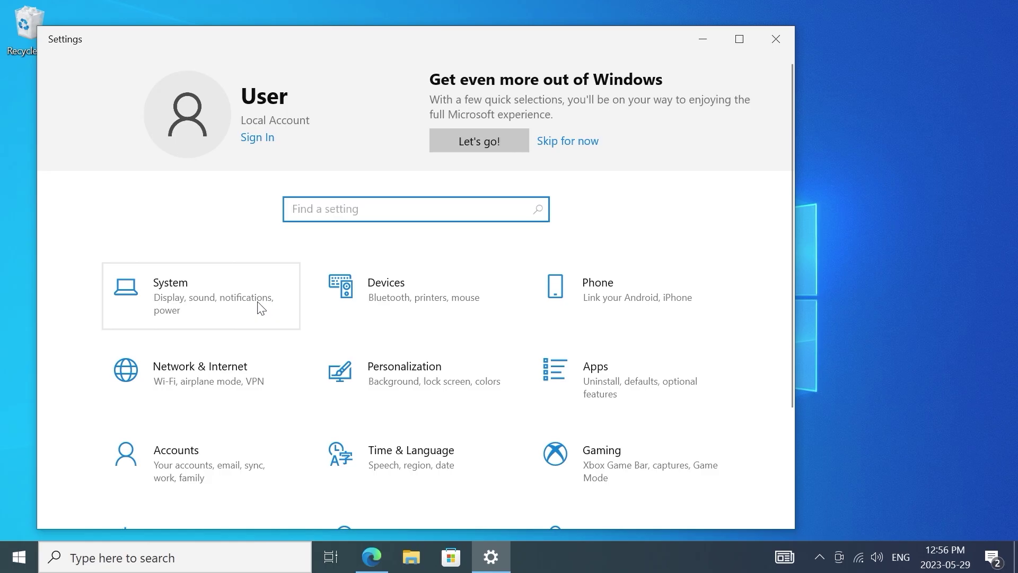
Install the available updates on the Windows Update page and restart the PC.
{"action": "scroll", "coordinate": [262, 303], "scroll_direction": "down", "scroll_amount": 3}
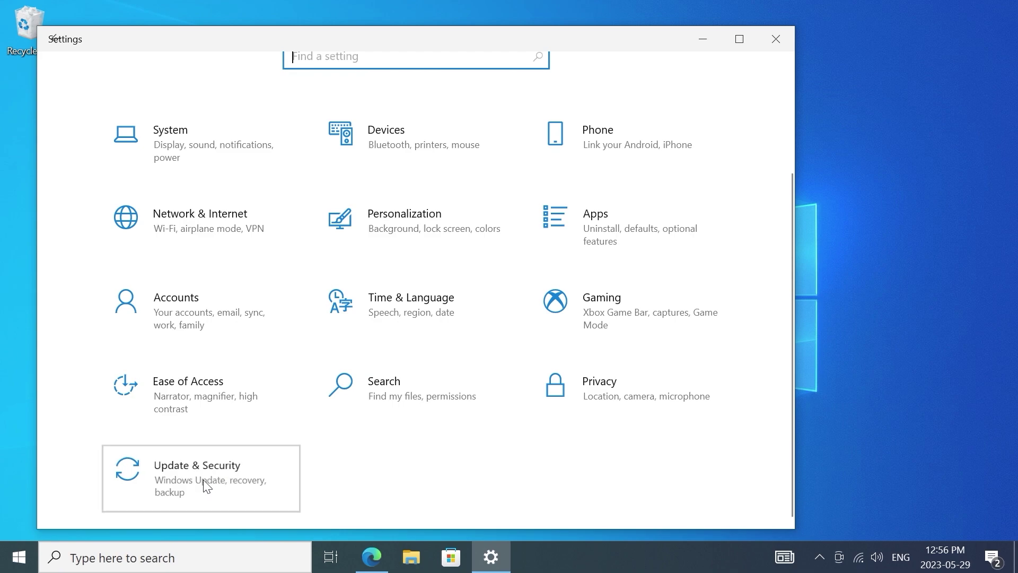
{"action": "left_click", "coordinate": [204, 484]}
{"action": "scroll", "coordinate": [368, 316], "scroll_direction": "down", "scroll_amount": 8}
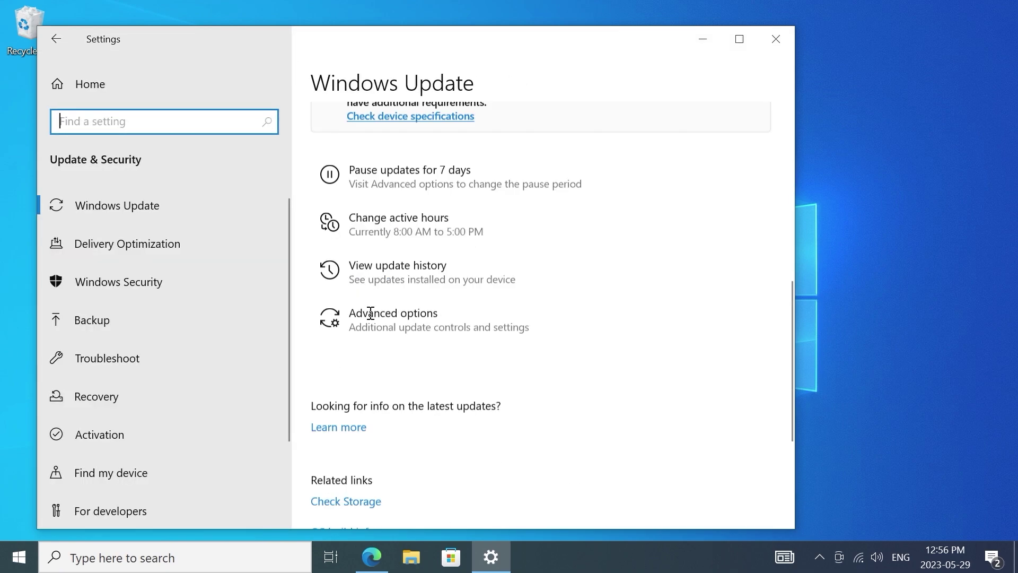
{"action": "scroll", "coordinate": [357, 317], "scroll_direction": "up", "scroll_amount": 8}
{"action": "left_click", "coordinate": [362, 321]}
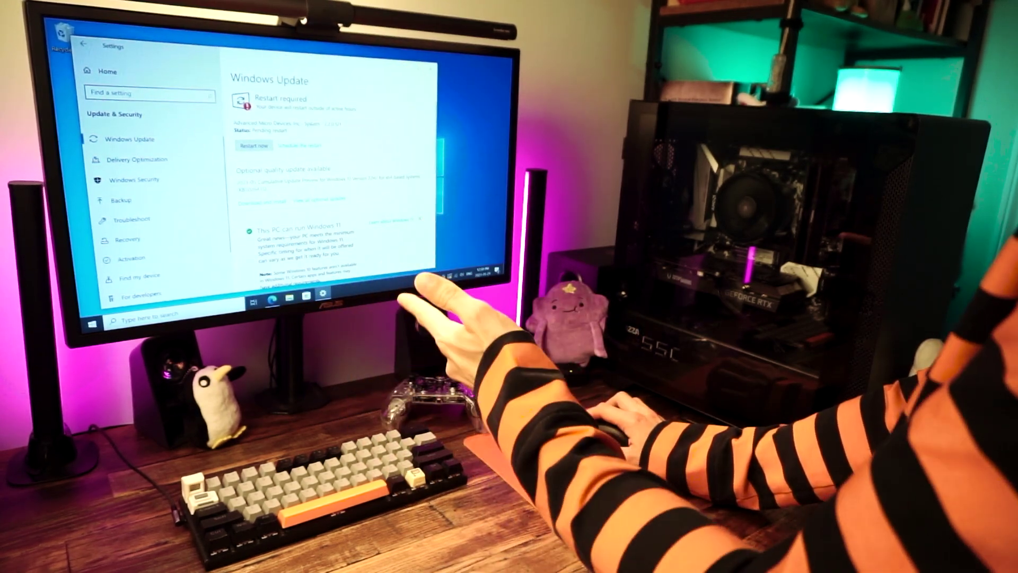
{"action": "left_click", "coordinate": [253, 147]}
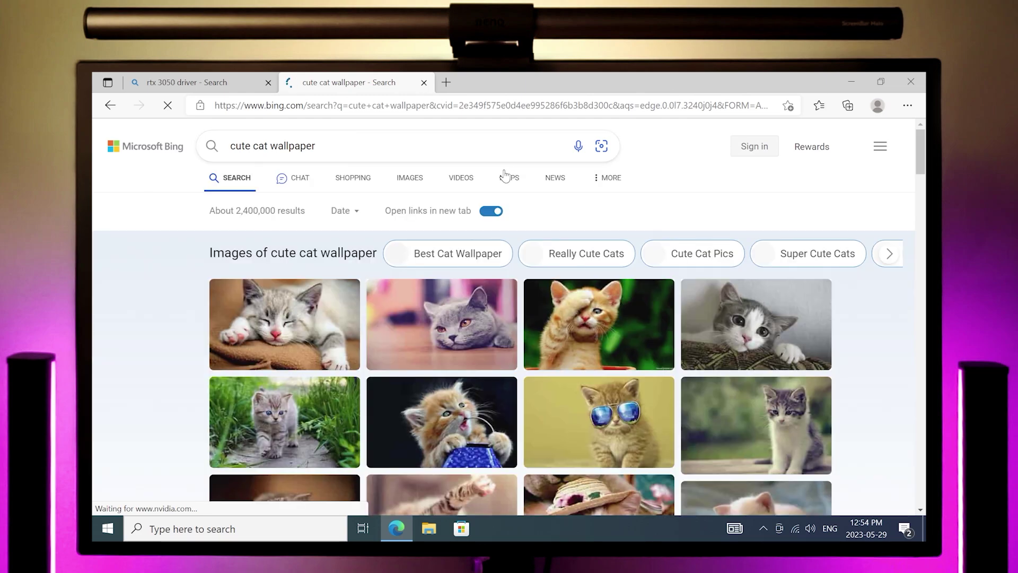
Browse Bing image results for 'cute cat wallpaper' and open the kitten-in-a-hammock picture.
{"action": "scroll", "coordinate": [226, 237], "scroll_direction": "down", "scroll_amount": 5}
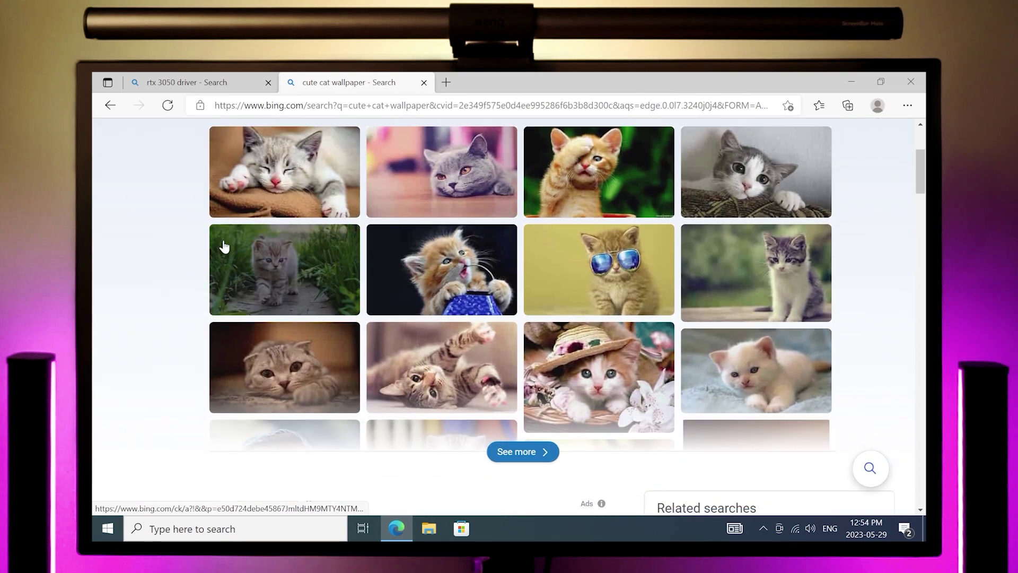
{"action": "left_click", "coordinate": [223, 243]}
{"action": "scroll", "coordinate": [447, 385], "scroll_direction": "down", "scroll_amount": 10}
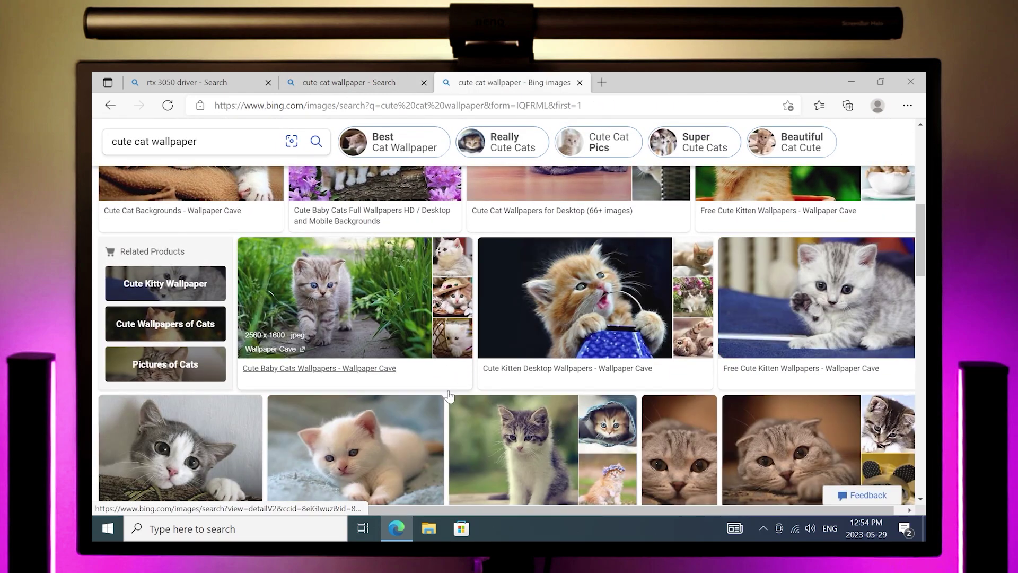
{"action": "scroll", "coordinate": [447, 392], "scroll_direction": "down", "scroll_amount": 10}
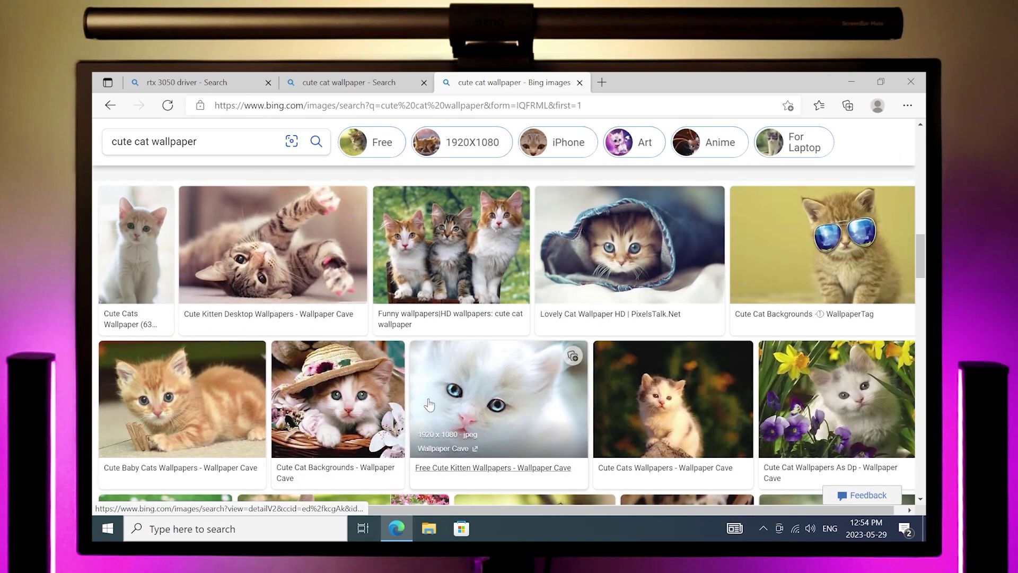
{"action": "scroll", "coordinate": [405, 393], "scroll_direction": "down", "scroll_amount": 10}
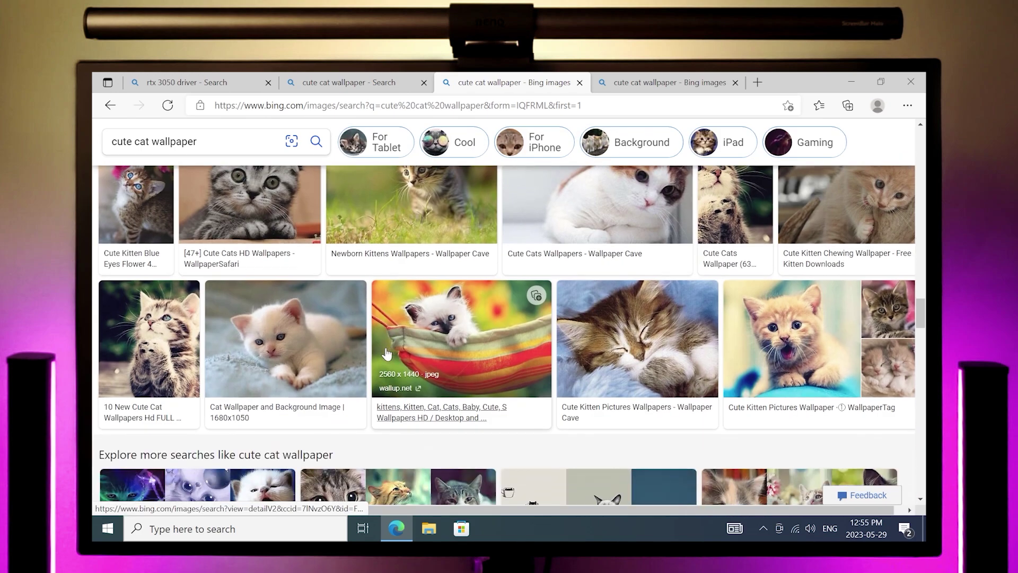
{"action": "left_click", "coordinate": [419, 326]}
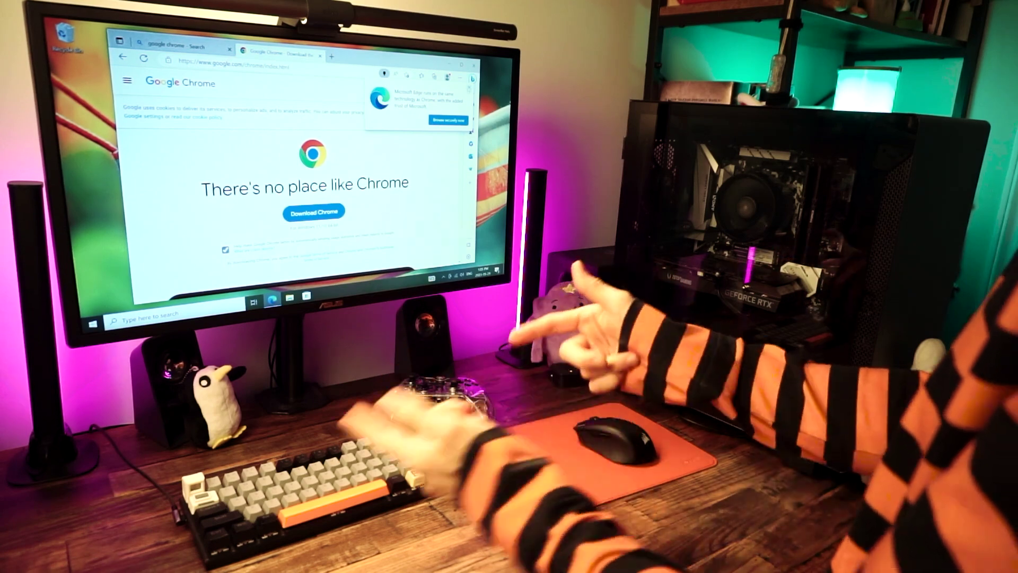
Download ChromeSetup.exe and run it, allowing it past the SmartScreen warning.
{"action": "left_click", "coordinate": [311, 212]}
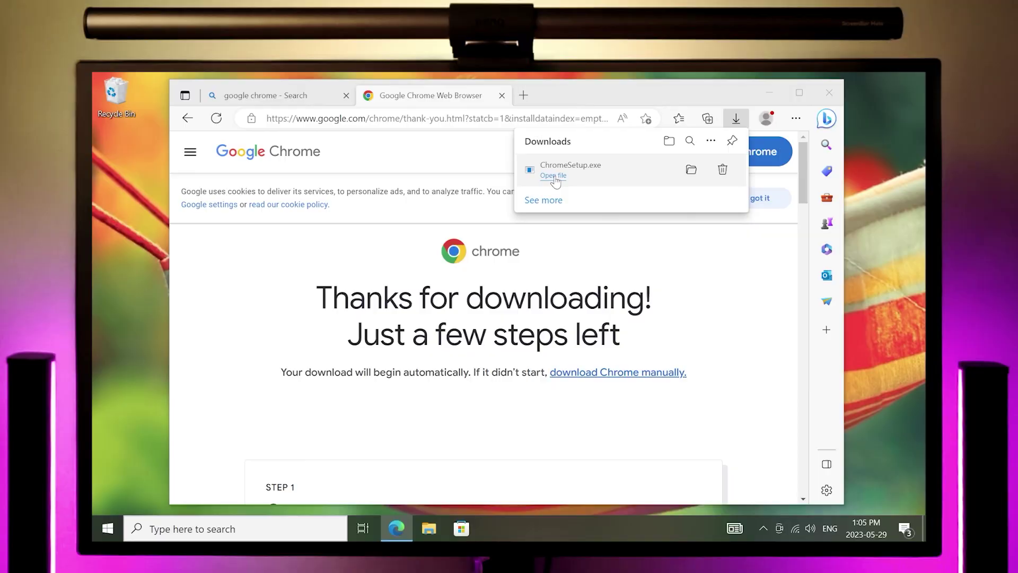
{"action": "left_click", "coordinate": [598, 167]}
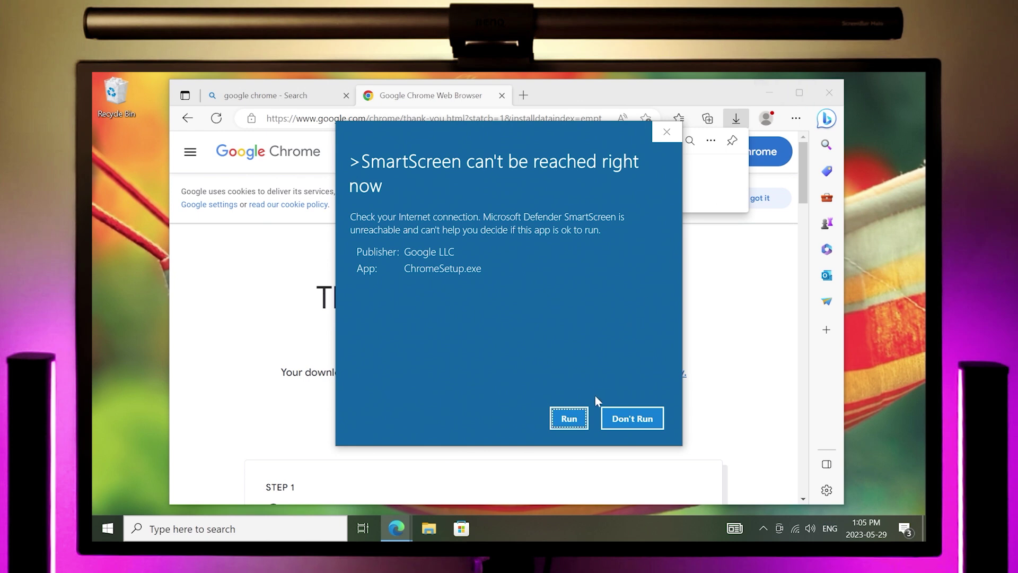
{"action": "left_click", "coordinate": [569, 419]}
{"action": "left_click", "coordinate": [768, 92]}
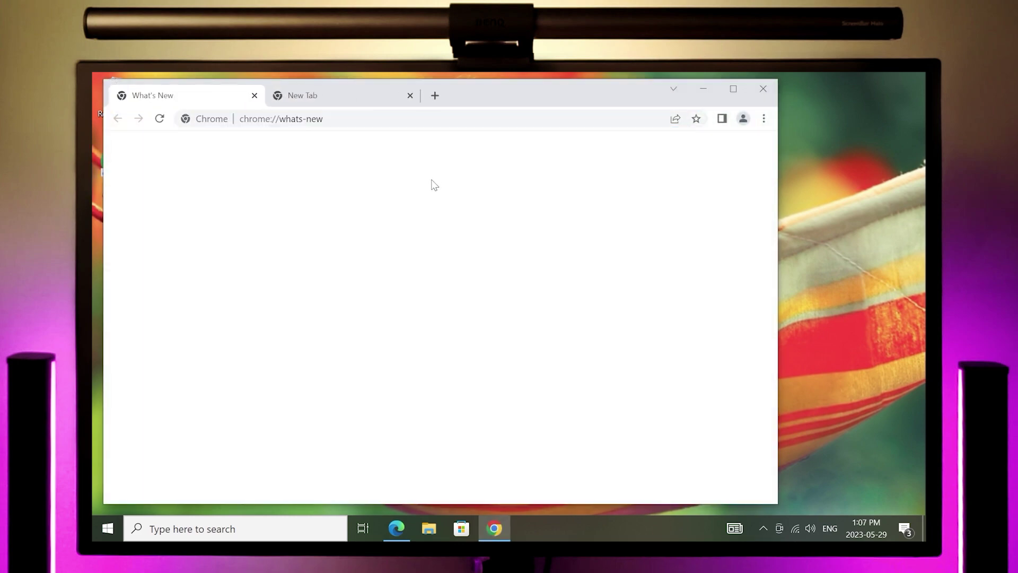
In the new Chrome window, switch to the Google tab, close What's New, and view profile options.
{"action": "left_click", "coordinate": [277, 103]}
{"action": "left_click", "coordinate": [254, 95]}
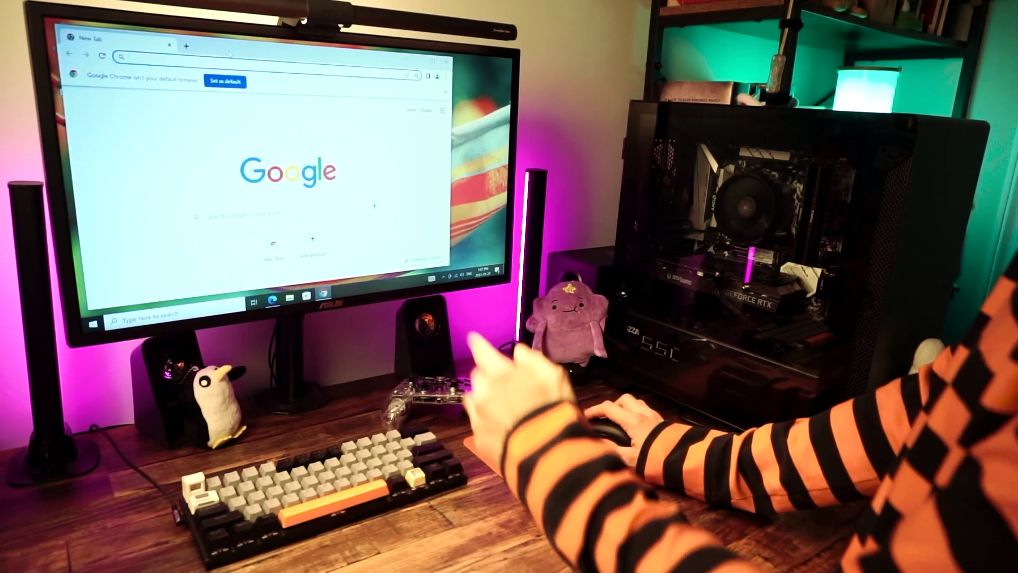
{"action": "left_click", "coordinate": [456, 78]}
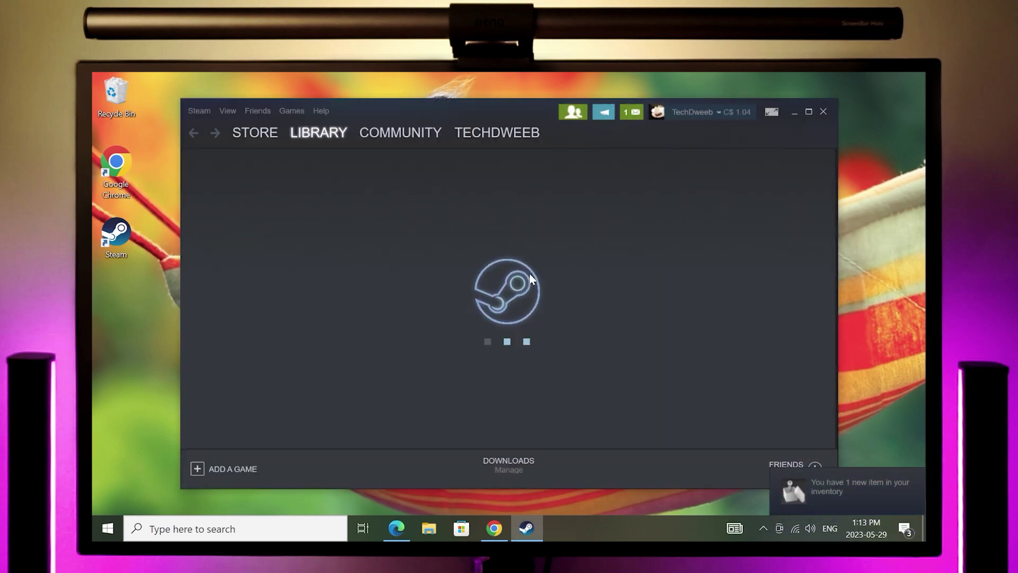
Find 'teleglitch' in the Steam library and install Teleglitch: Die More Edition.
{"action": "left_click", "coordinate": [254, 217]}
{"action": "type", "text": "teleglitch"}
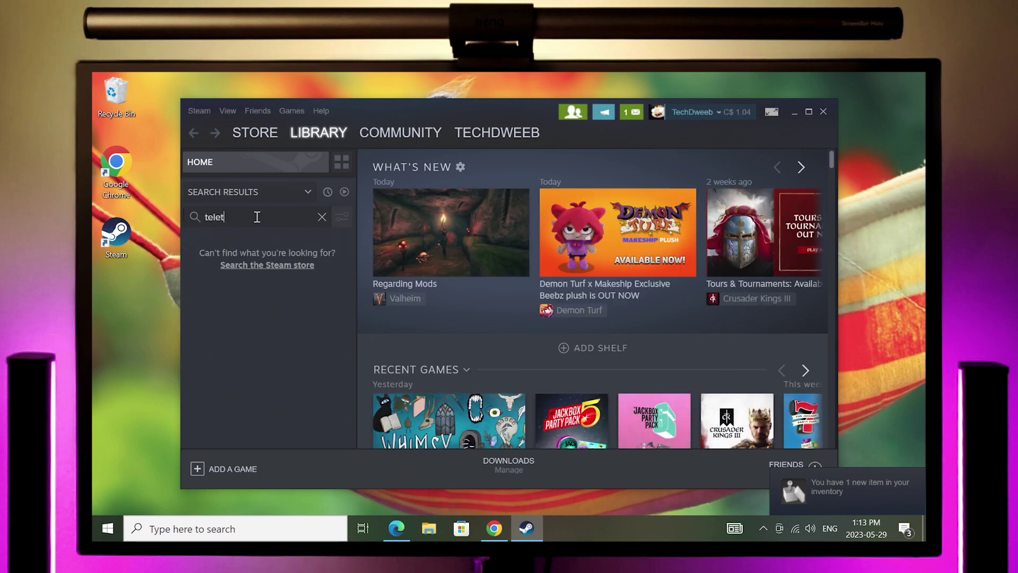
{"action": "left_click", "coordinate": [271, 257]}
{"action": "left_click", "coordinate": [405, 325]}
{"action": "left_click", "coordinate": [548, 407]}
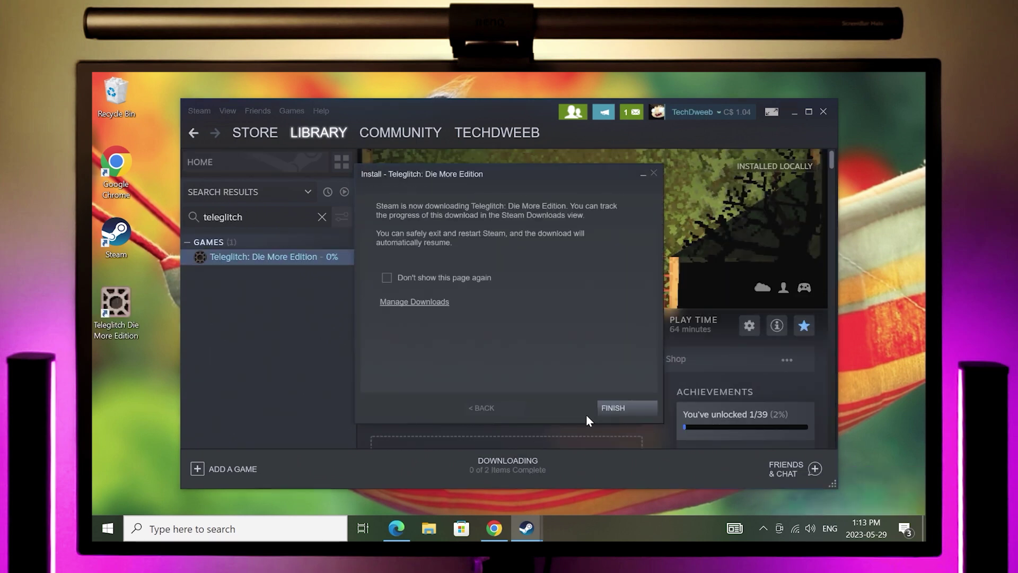
{"action": "left_click", "coordinate": [594, 409]}
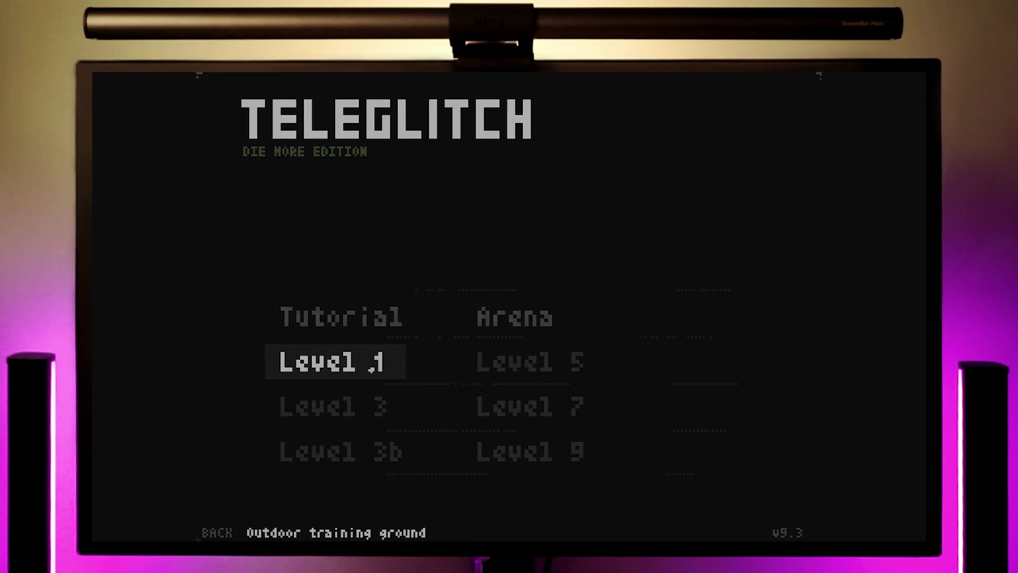
Play Teleglitch from Level 1, moving through the corridors.
{"action": "left_click", "coordinate": [371, 364]}
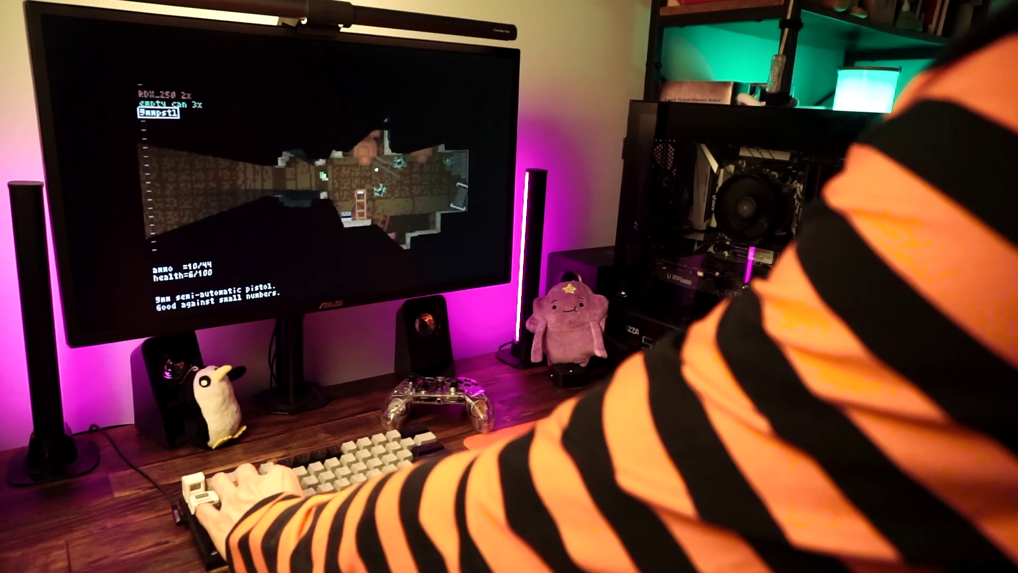
{"action": "key", "text": "w"}
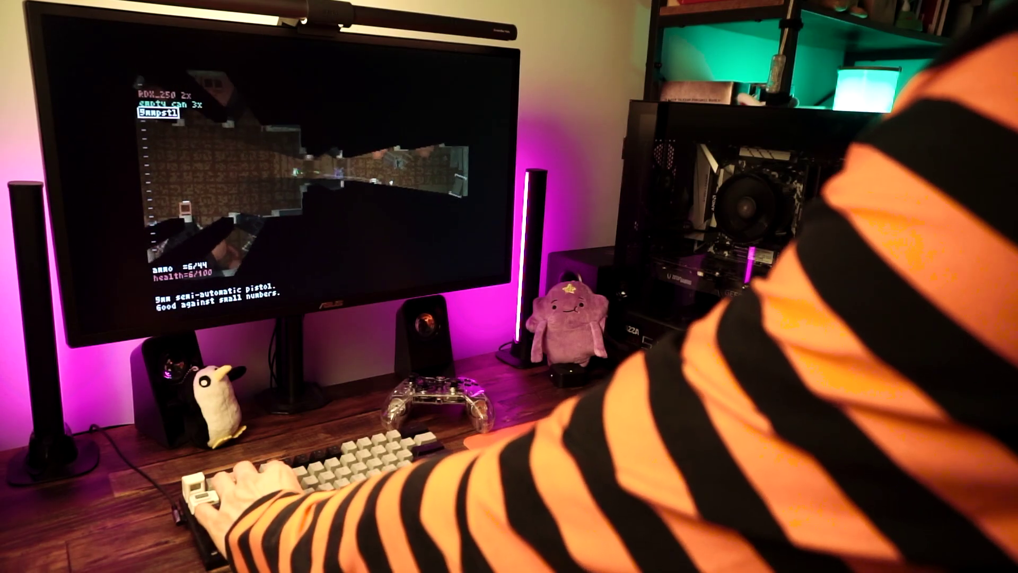
{"action": "key", "text": "w"}
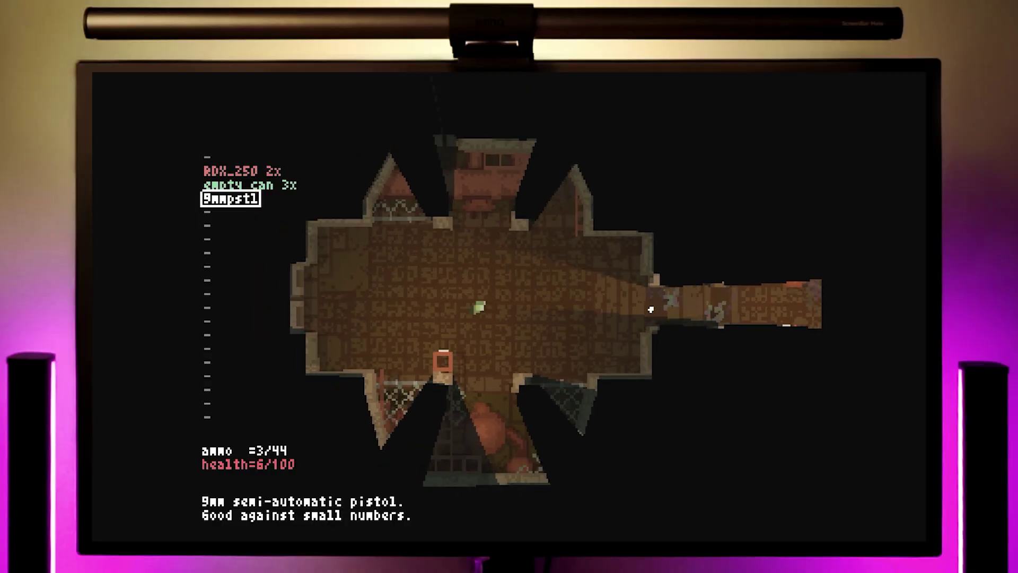
{"action": "key", "text": "w"}
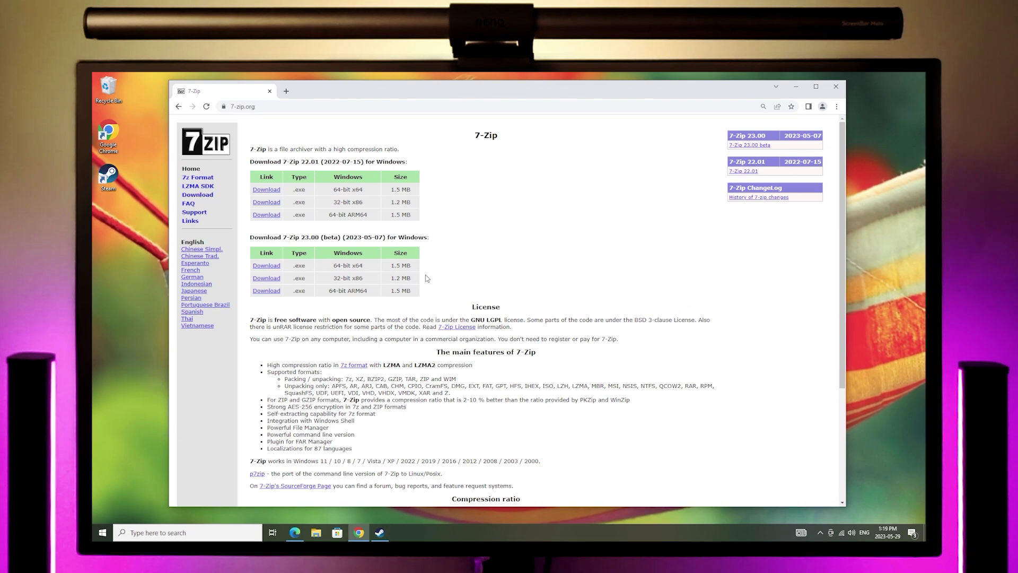
Download and install the 64-bit 7-Zip 22.01 installer, then close it.
{"action": "left_click", "coordinate": [267, 190]}
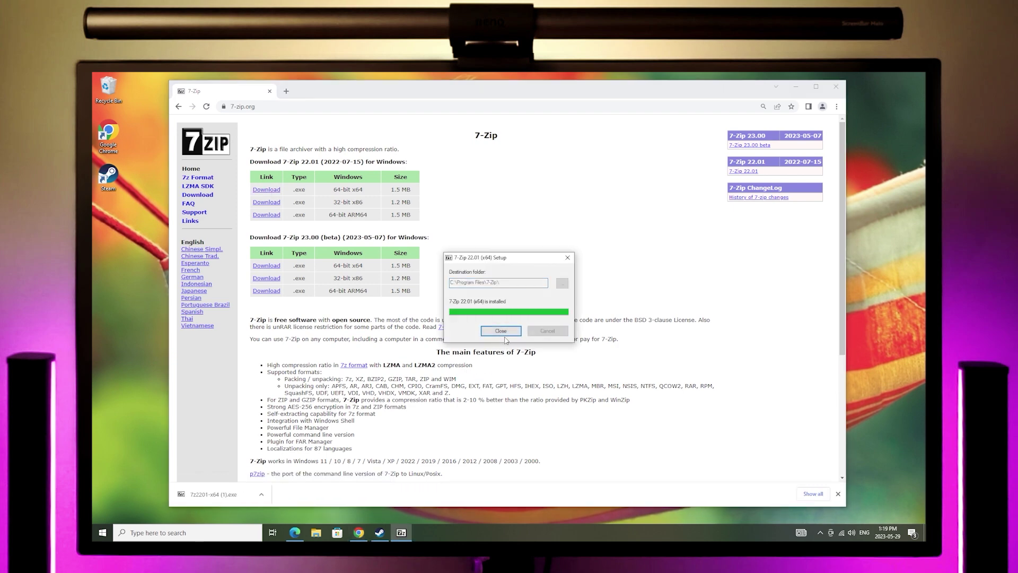
{"action": "left_click", "coordinate": [501, 331]}
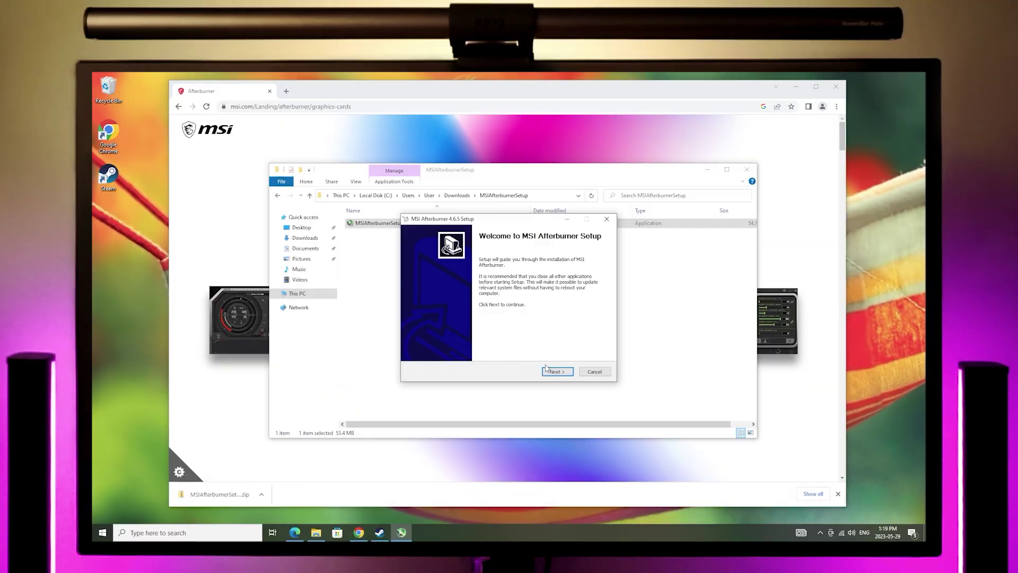
Move MSI Afterburner Setup past the welcome page and accept the license agreement.
{"action": "left_click", "coordinate": [553, 372]}
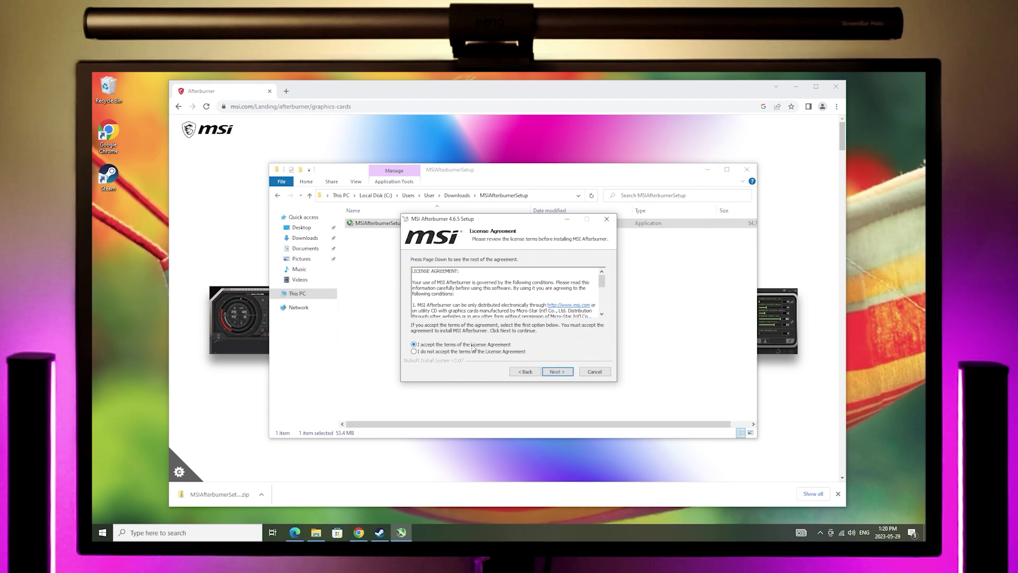
{"action": "left_click", "coordinate": [552, 372]}
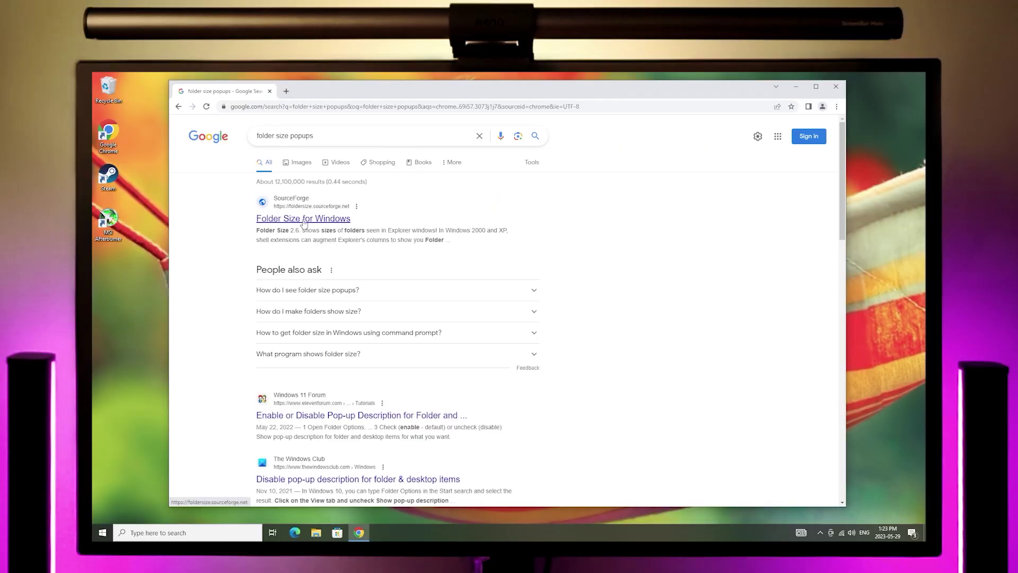
Get Folder Size for Windows, then list Program Files (x86) folders by size, largest first.
{"action": "left_click", "coordinate": [303, 221]}
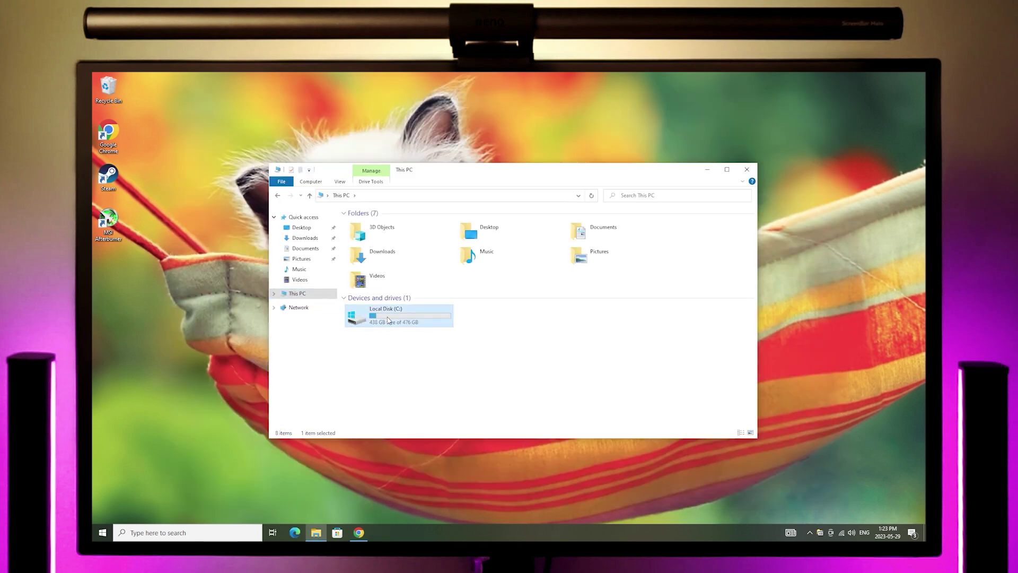
{"action": "double_click", "coordinate": [387, 320]}
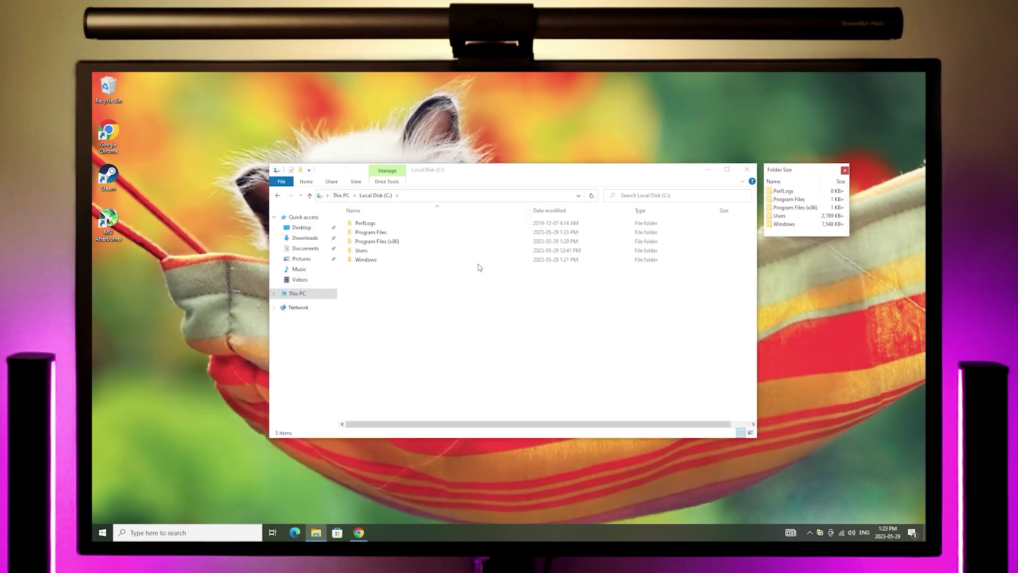
{"action": "double_click", "coordinate": [372, 242]}
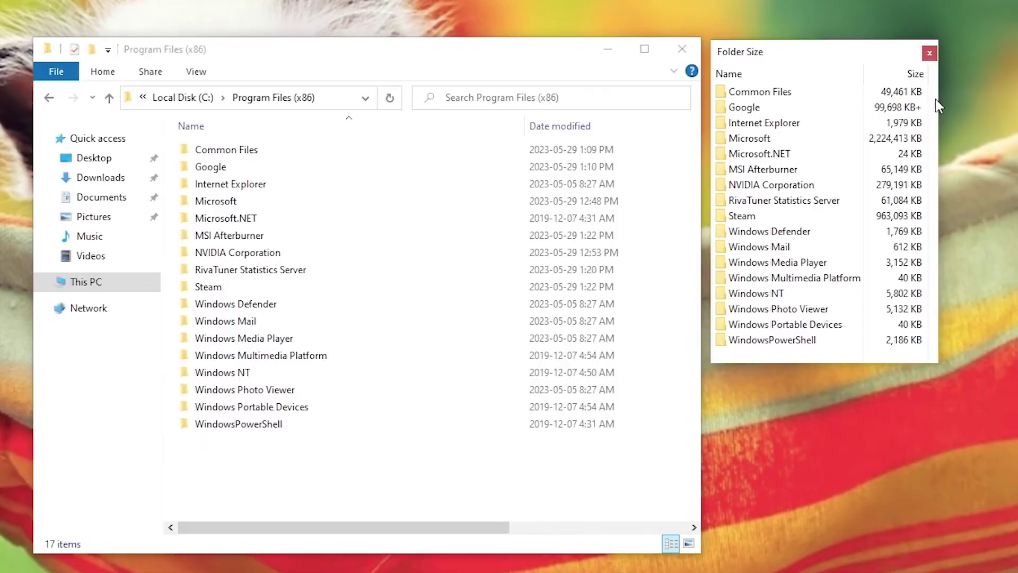
{"action": "left_click", "coordinate": [901, 74]}
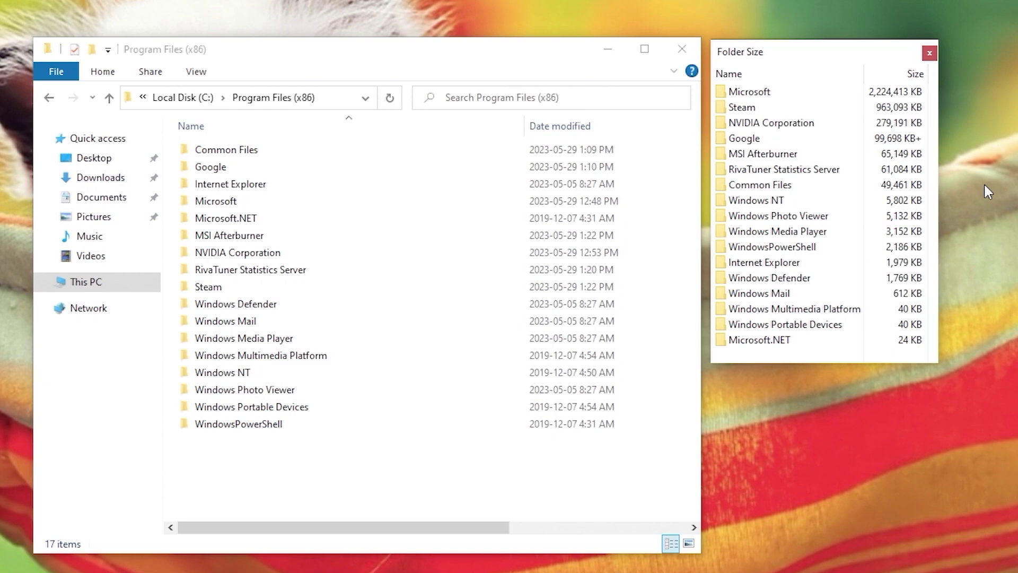
Return to Local Disk (C:) and toggle the Folder Size panel off, on, then off again.
{"action": "left_click", "coordinate": [200, 98]}
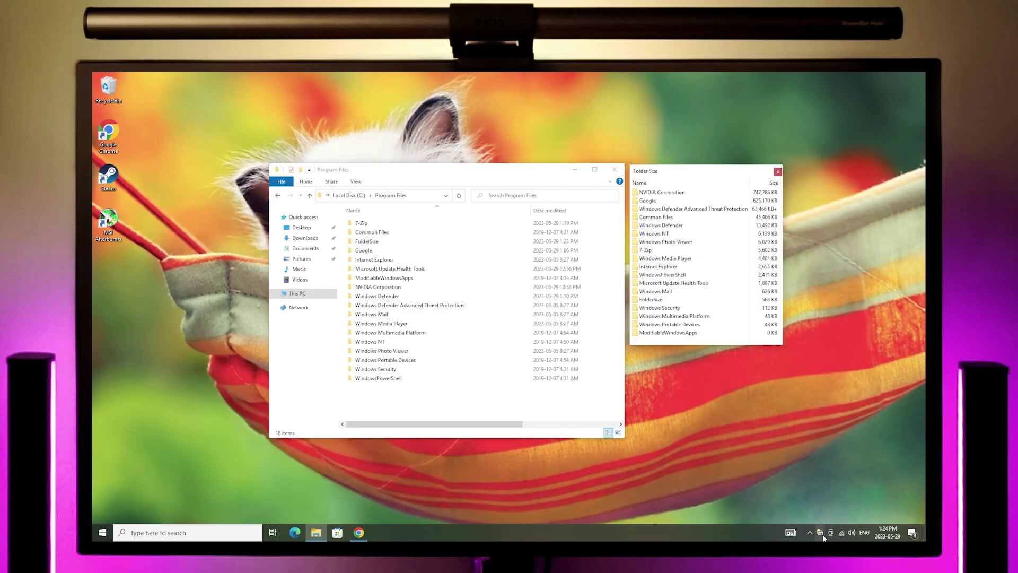
{"action": "left_click", "coordinate": [822, 533]}
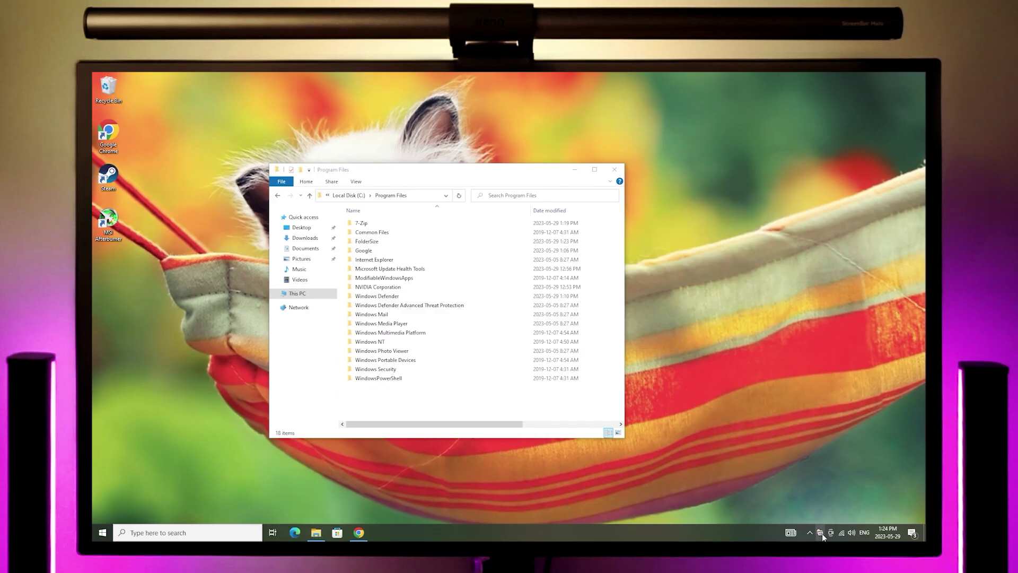
{"action": "left_click", "coordinate": [821, 532]}
{"action": "left_click", "coordinate": [821, 532]}
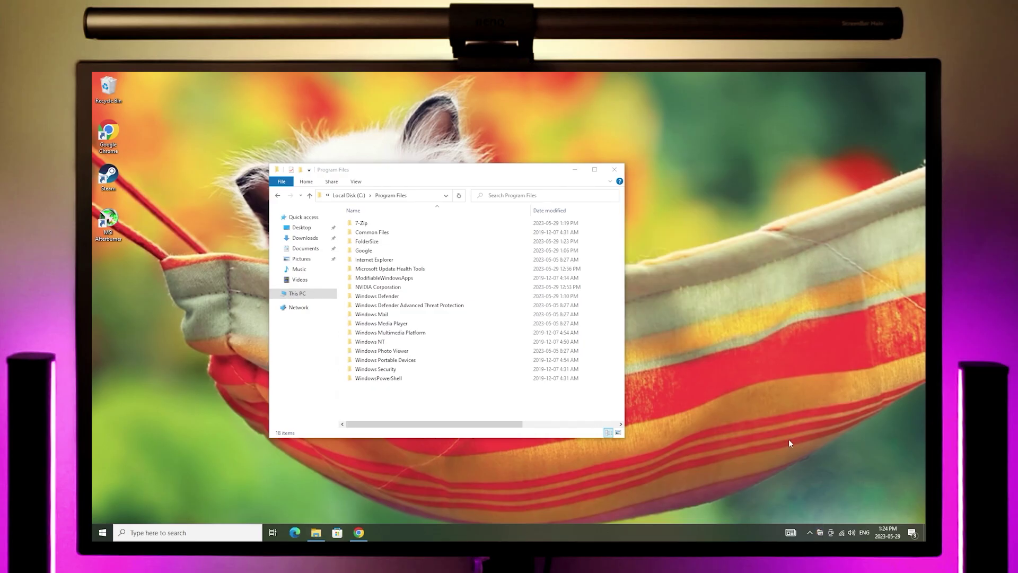